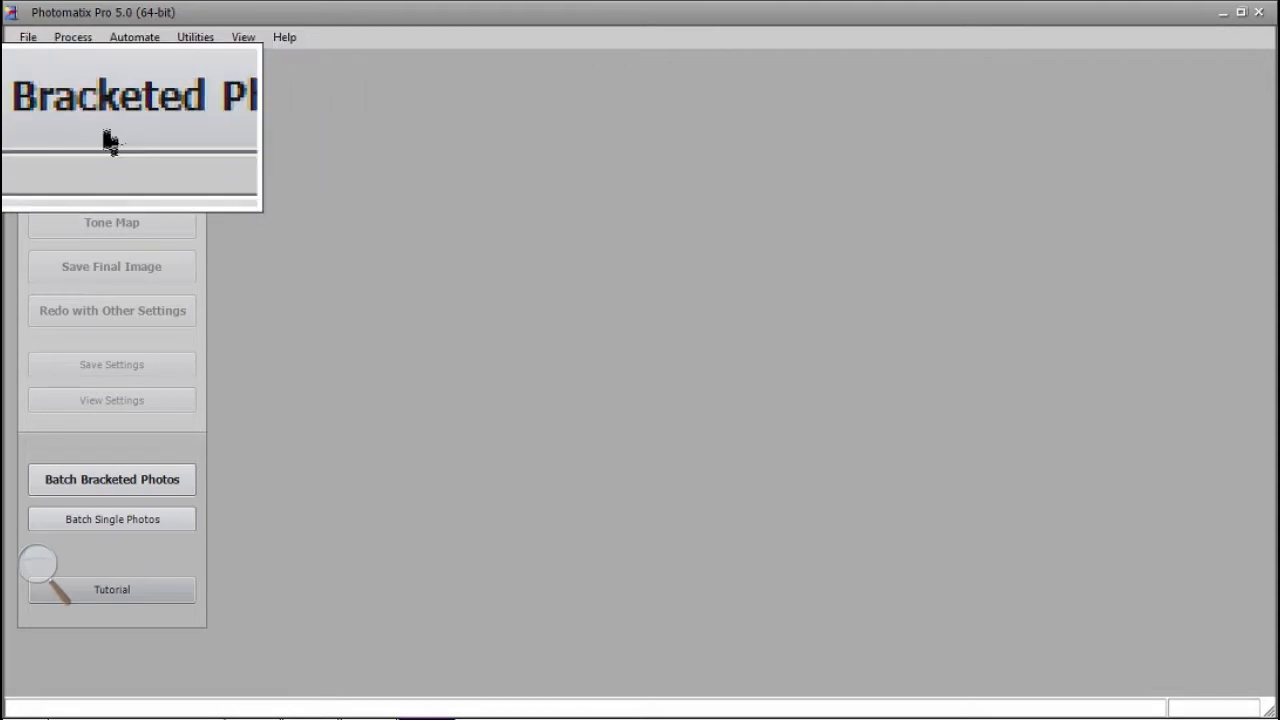
Step: Load the bracketed photos DSC_0010, DSC_0011 and DSC_0012 from the BEAMISH RAWs folder for merging to HDR
{"action": "left_click", "coordinate": [72, 120]}
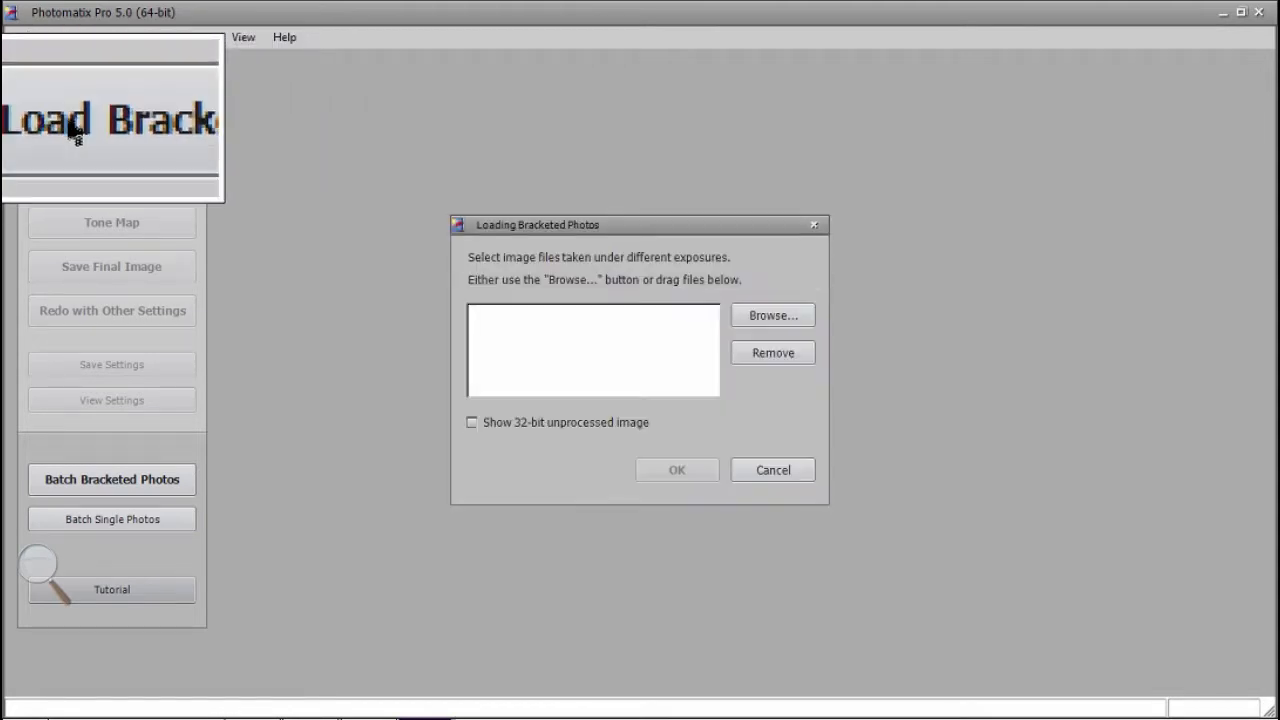
{"action": "left_click", "coordinate": [778, 333]}
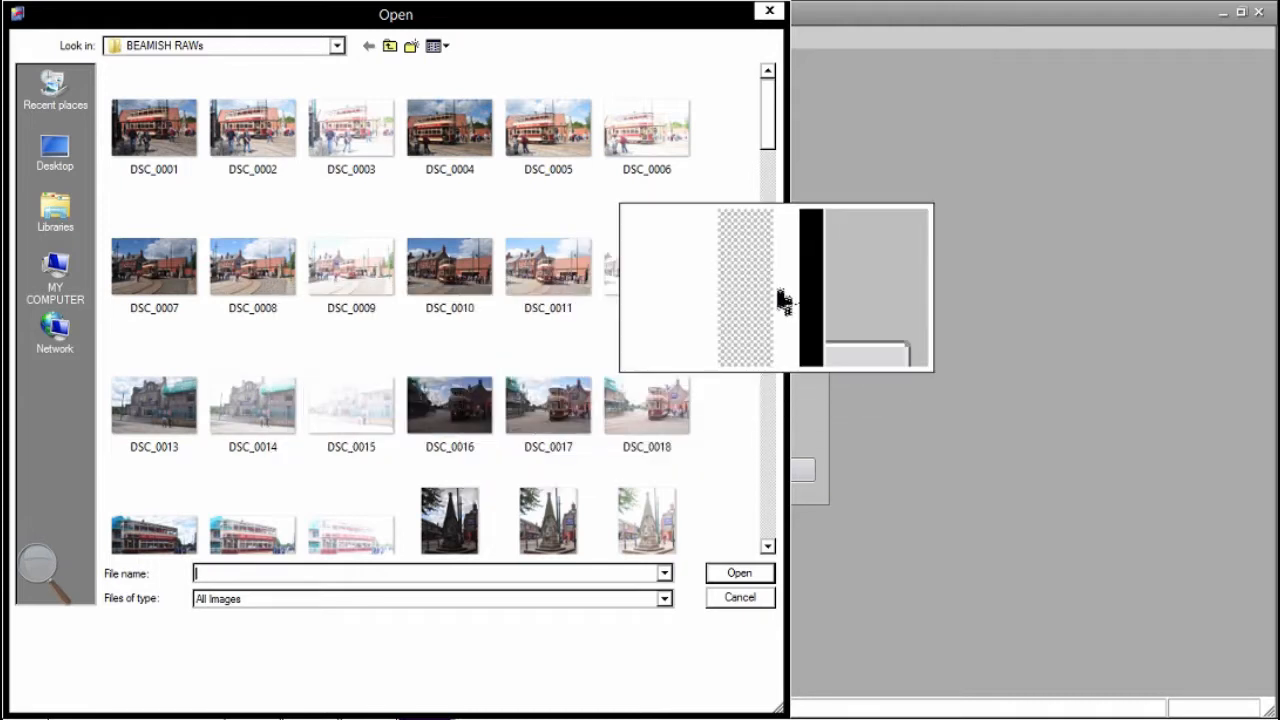
{"action": "left_click", "coordinate": [450, 288]}
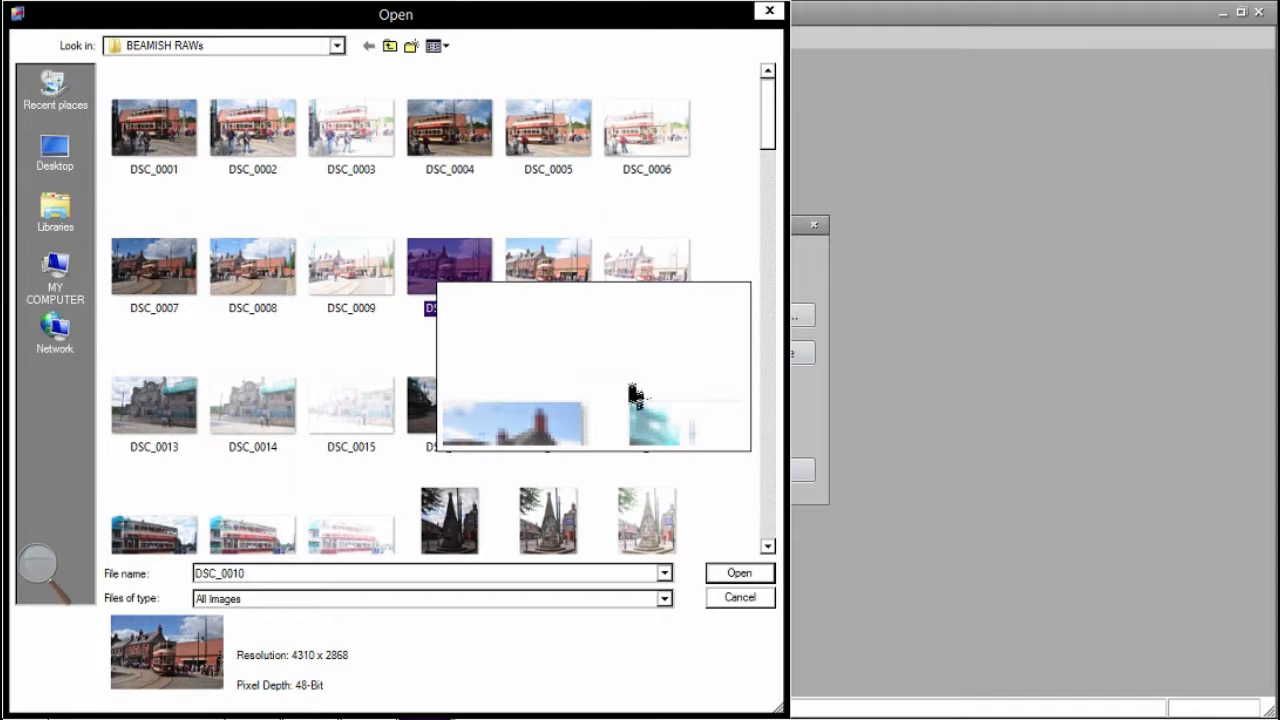
{"action": "left_click", "coordinate": [565, 277], "text": "ctrl"}
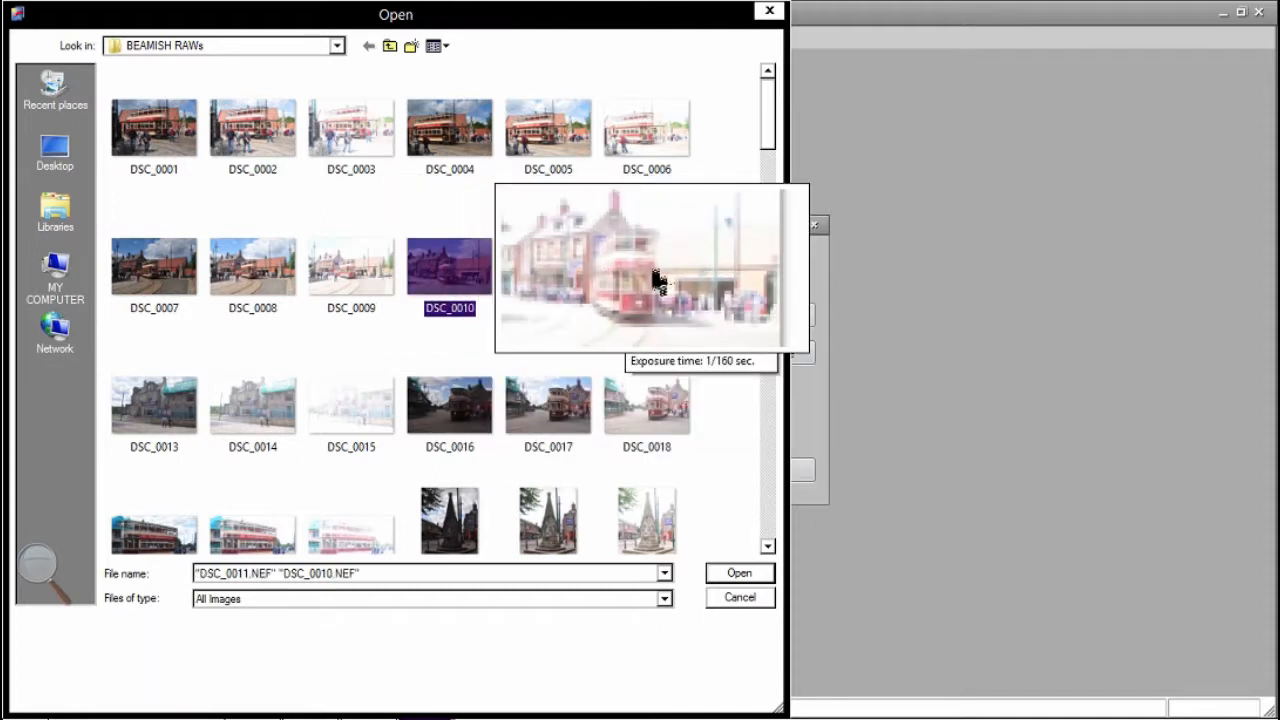
{"action": "left_click", "coordinate": [657, 282], "text": "ctrl"}
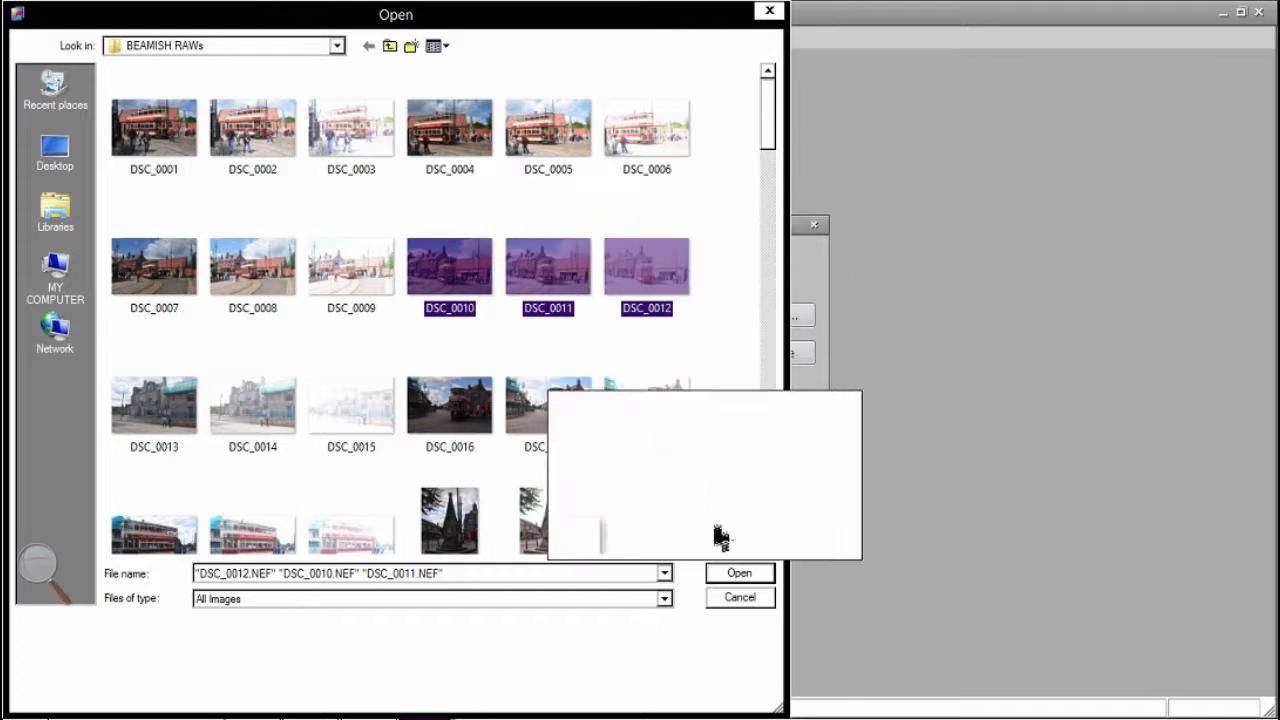
{"action": "left_click", "coordinate": [738, 588]}
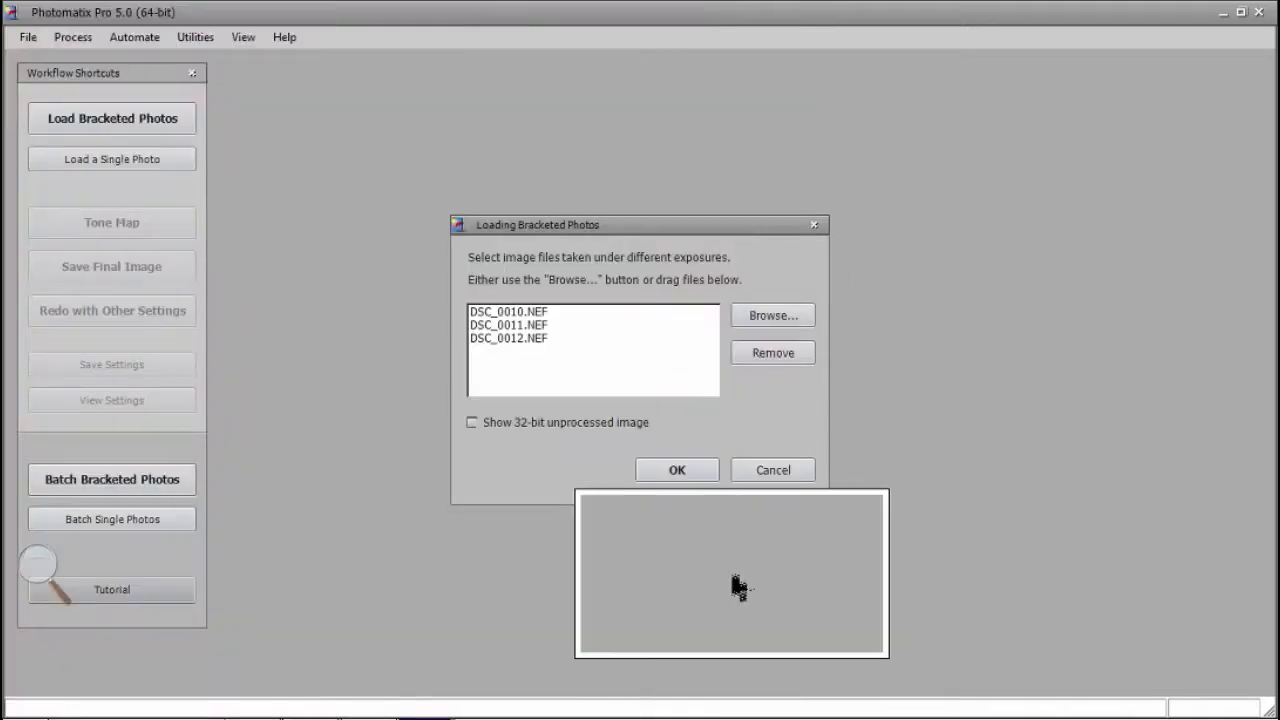
{"action": "left_click", "coordinate": [677, 470]}
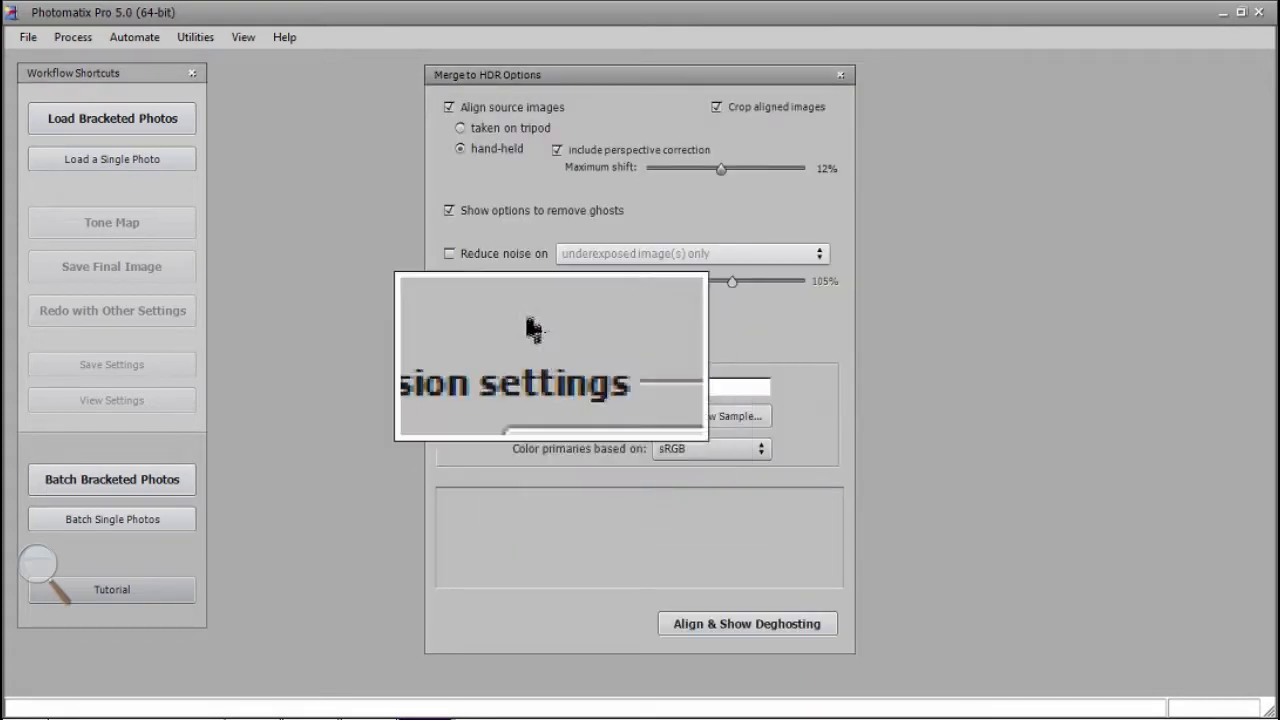
Step: Keep hand-held alignment and ghost removal options, toggle chromatic aberration reduction, and align the photos to reach the deghosting settings
{"action": "mouse_move", "coordinate": [460, 130]}
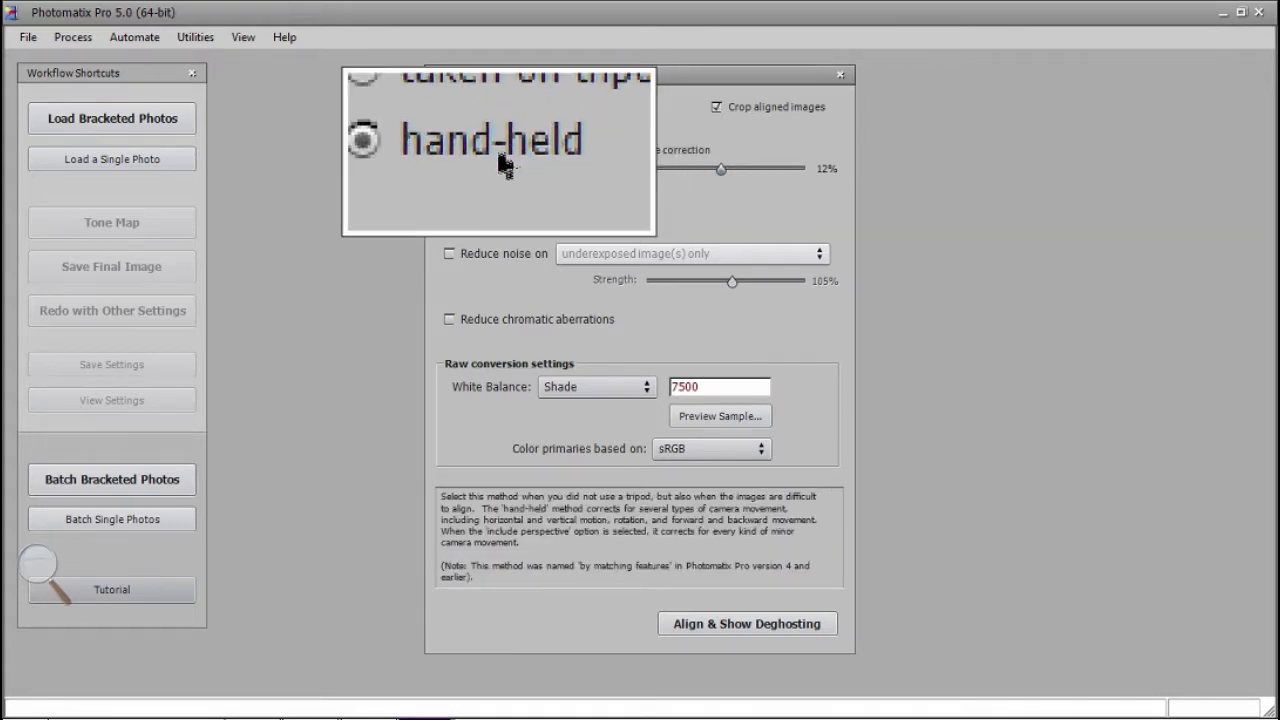
{"action": "mouse_move", "coordinate": [470, 210]}
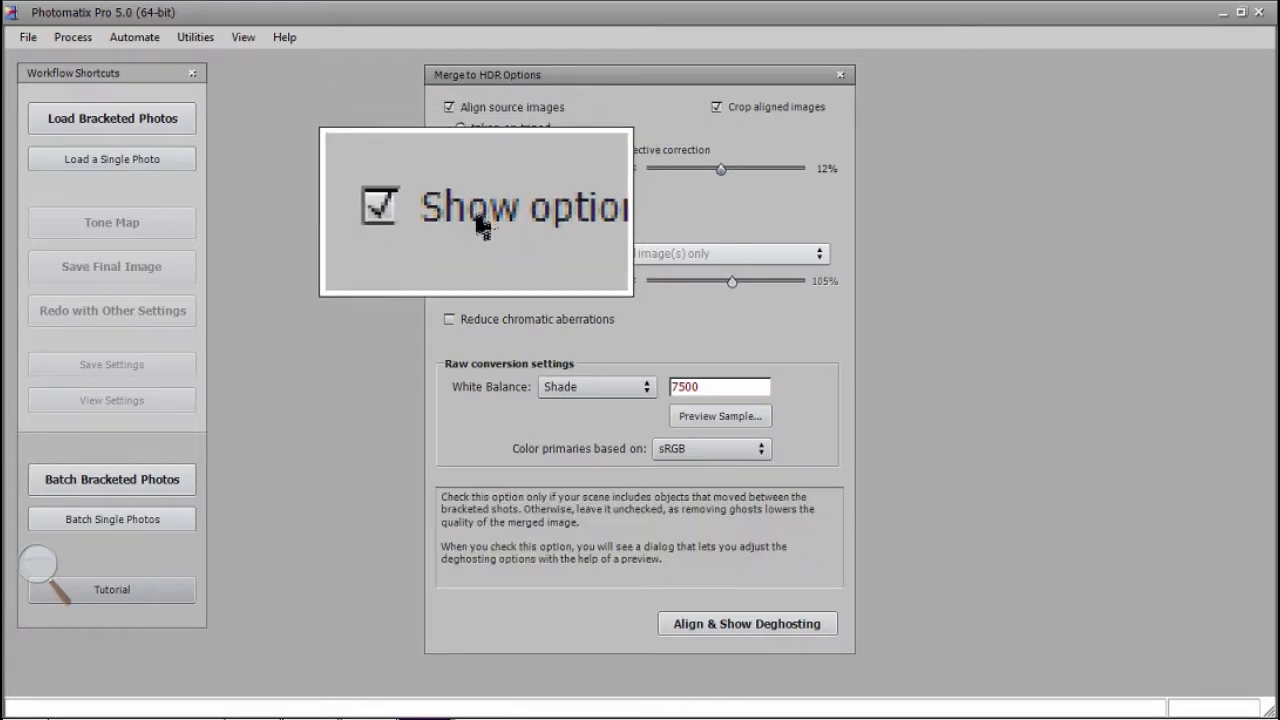
{"action": "mouse_move", "coordinate": [476, 253]}
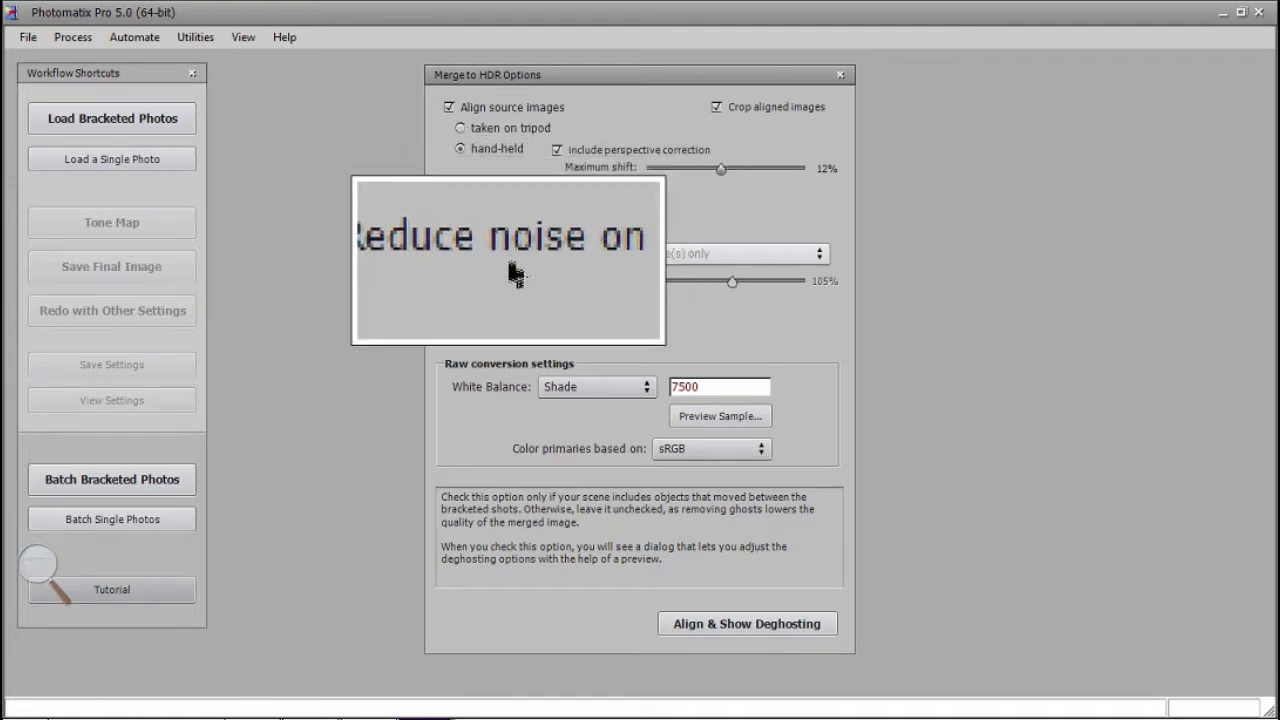
{"action": "mouse_move", "coordinate": [483, 318]}
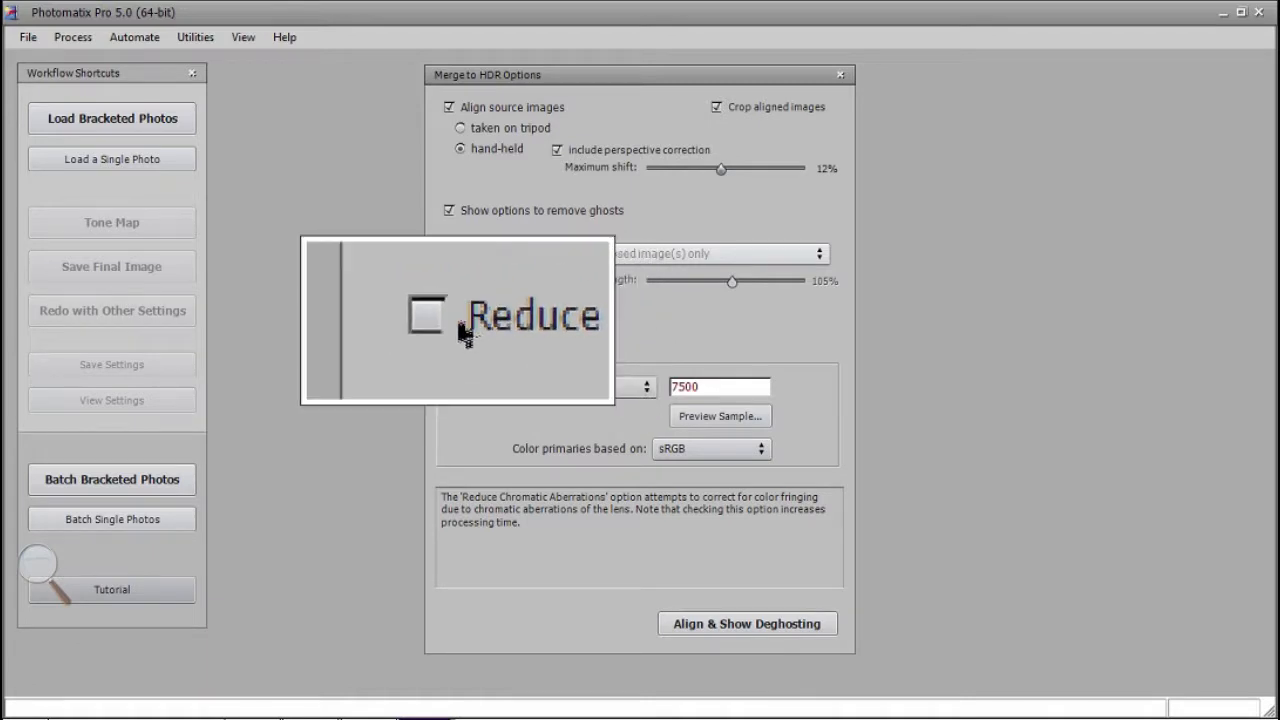
{"action": "left_click", "coordinate": [451, 320]}
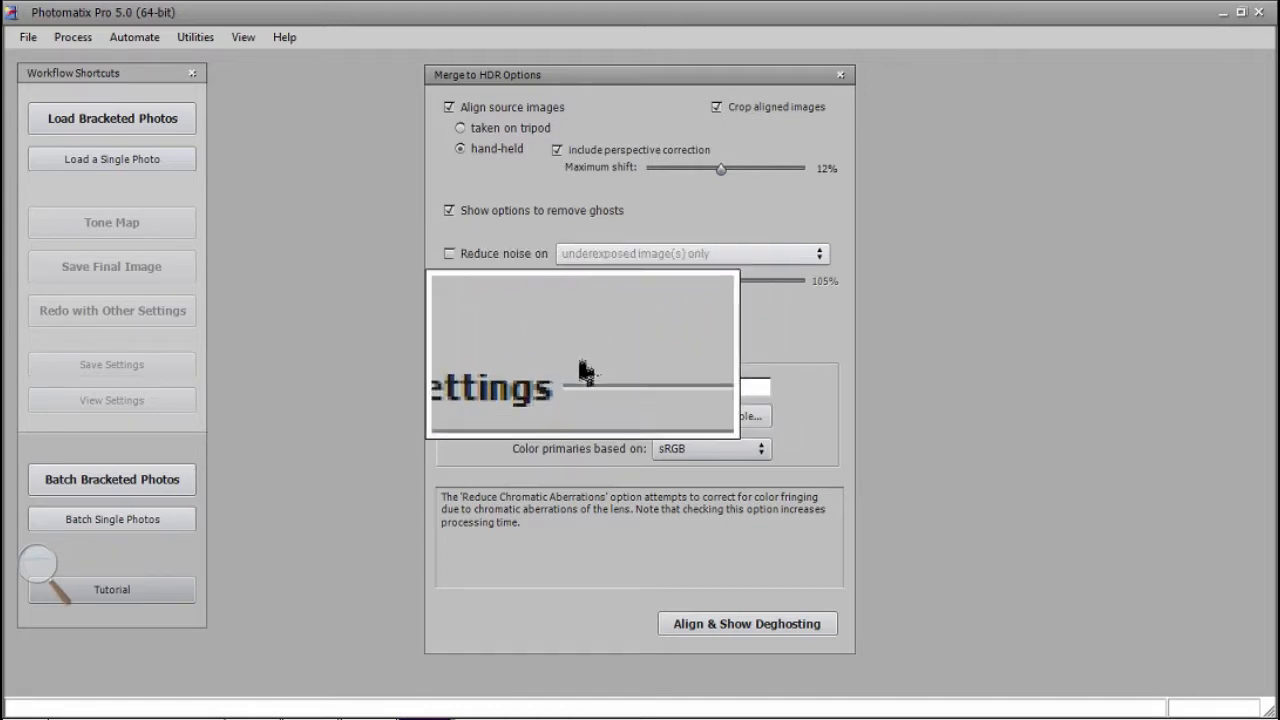
{"action": "left_click", "coordinate": [728, 632]}
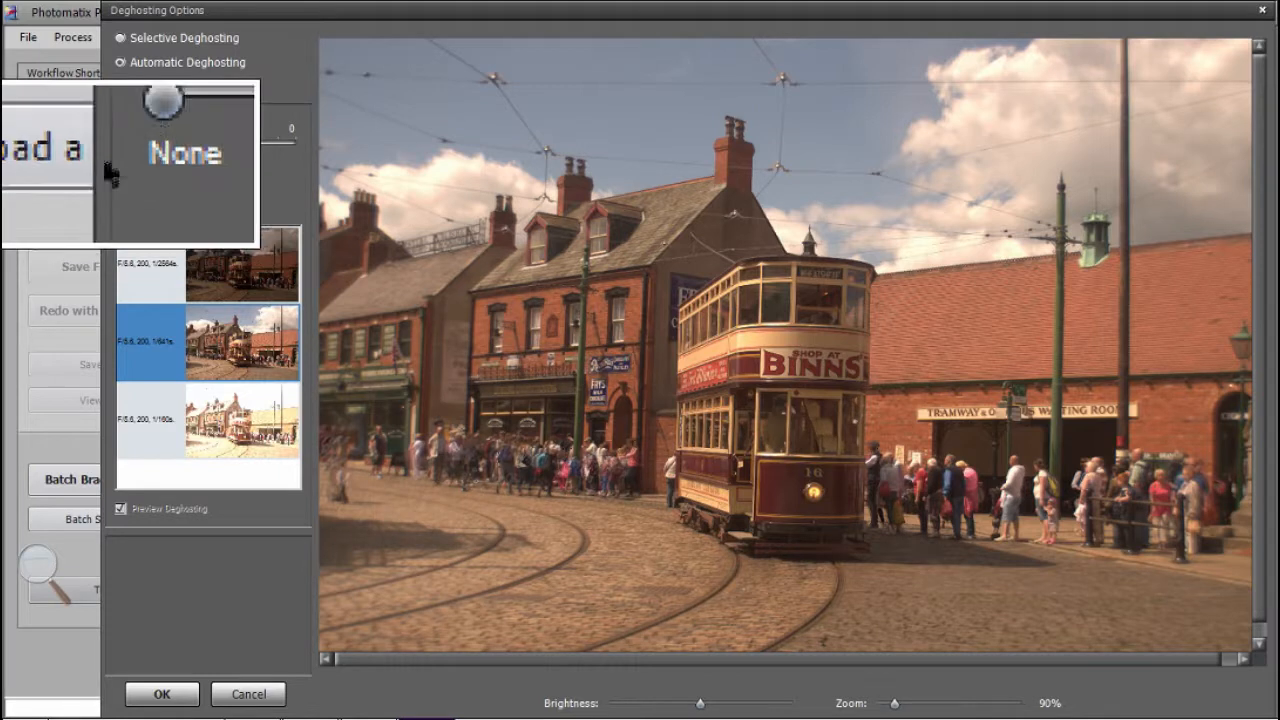
Step: Set the automatic deghosting strength to 98 and accept it to create the merged HDR image
{"action": "mouse_move", "coordinate": [120, 143]}
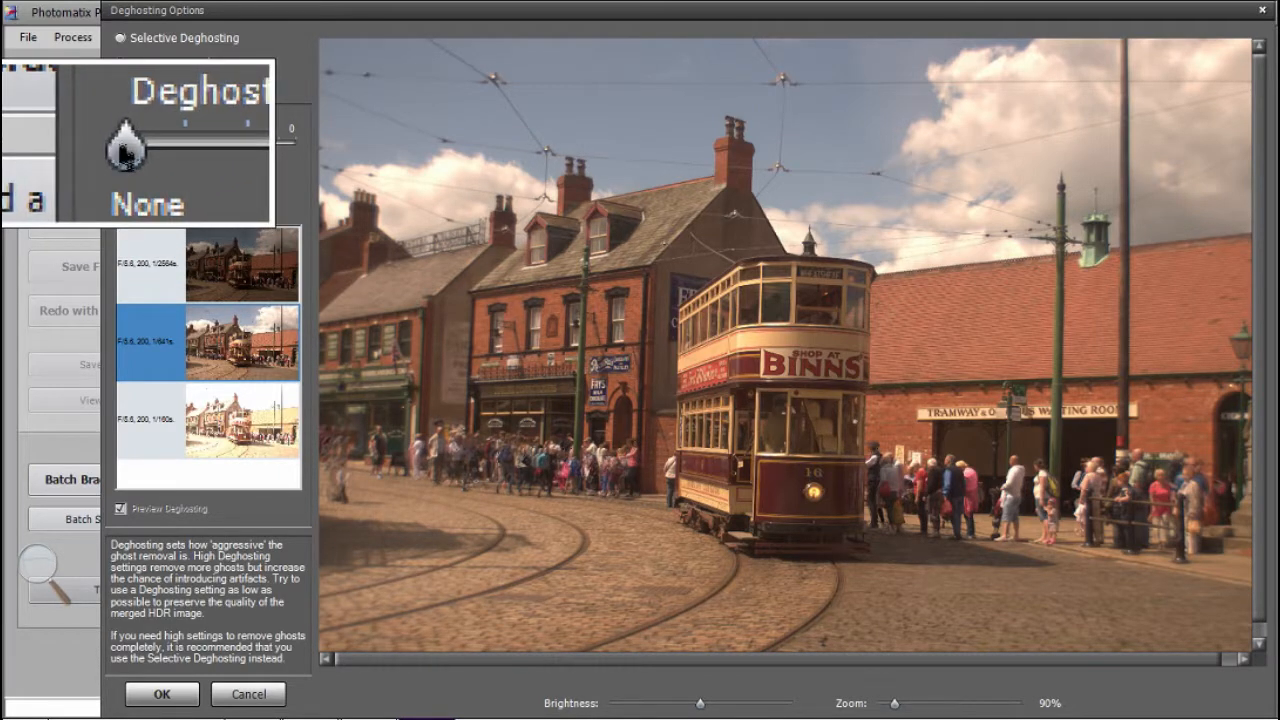
{"action": "left_click_drag", "start_coordinate": [122, 143], "coordinate": [285, 143]}
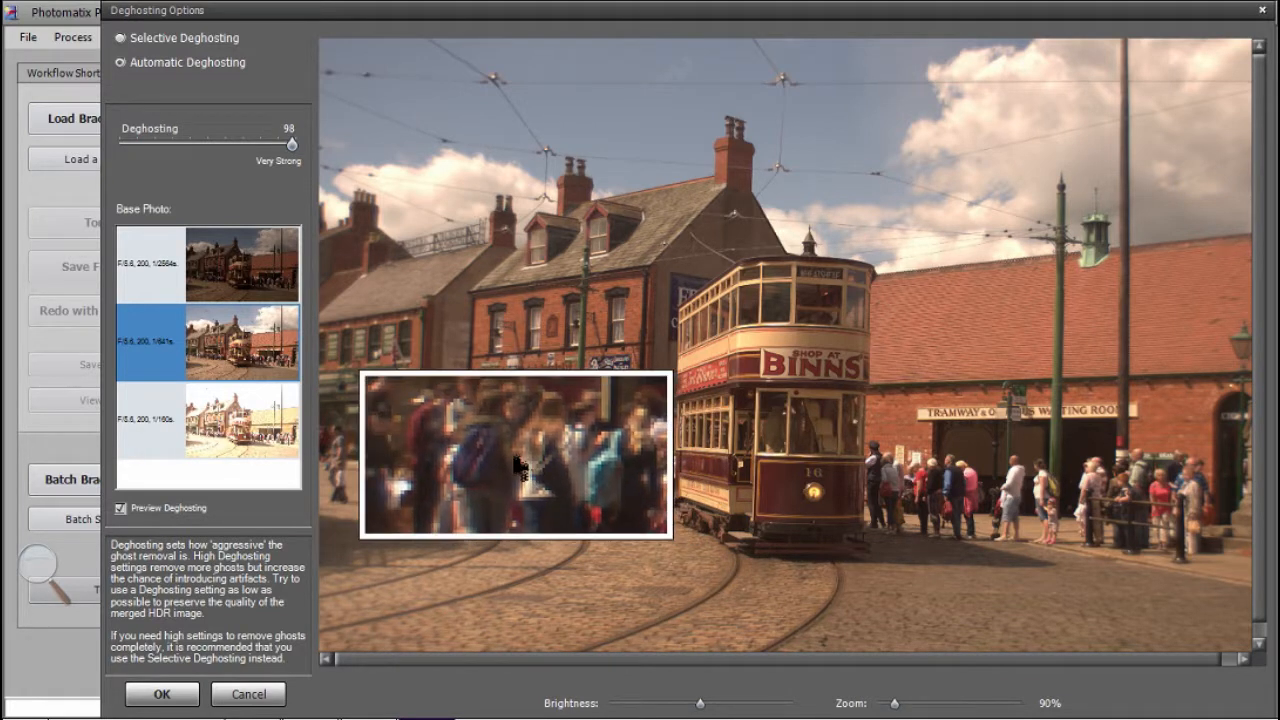
{"action": "left_click", "coordinate": [162, 694]}
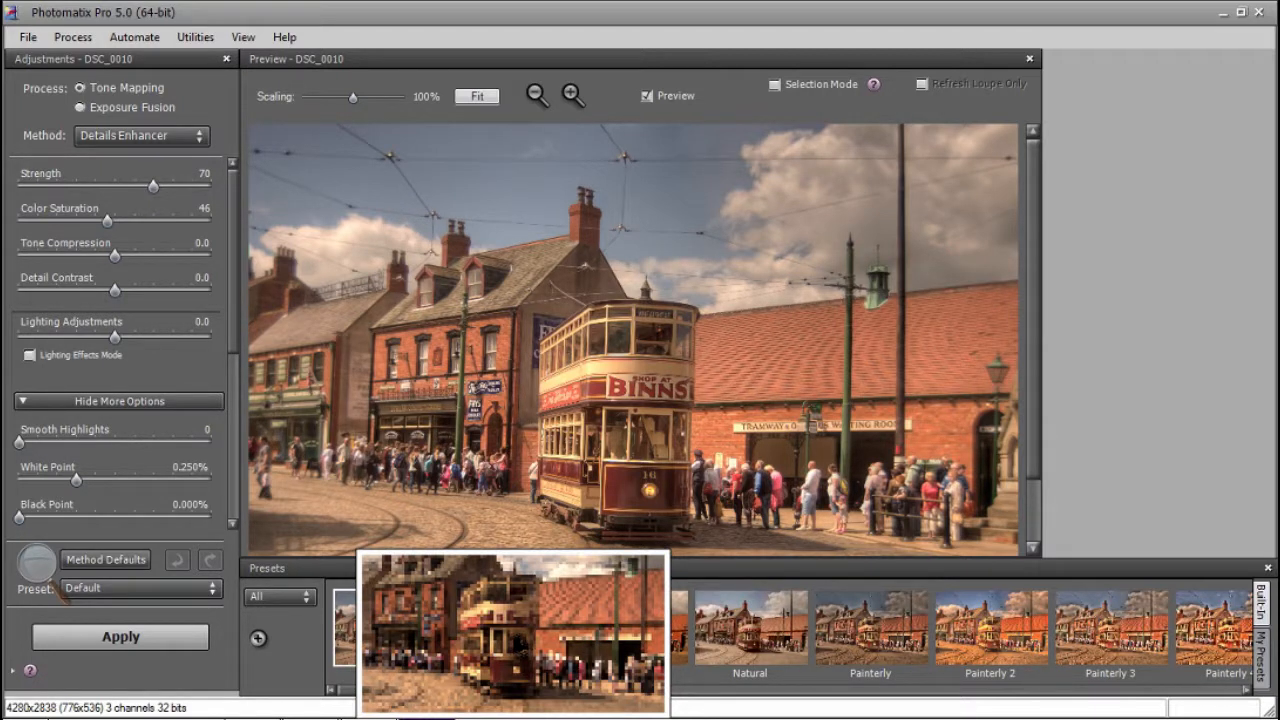
Step: Toggle the preset thumbnails' orientation so they run vertically beside the preview
{"action": "left_click", "coordinate": [243, 37]}
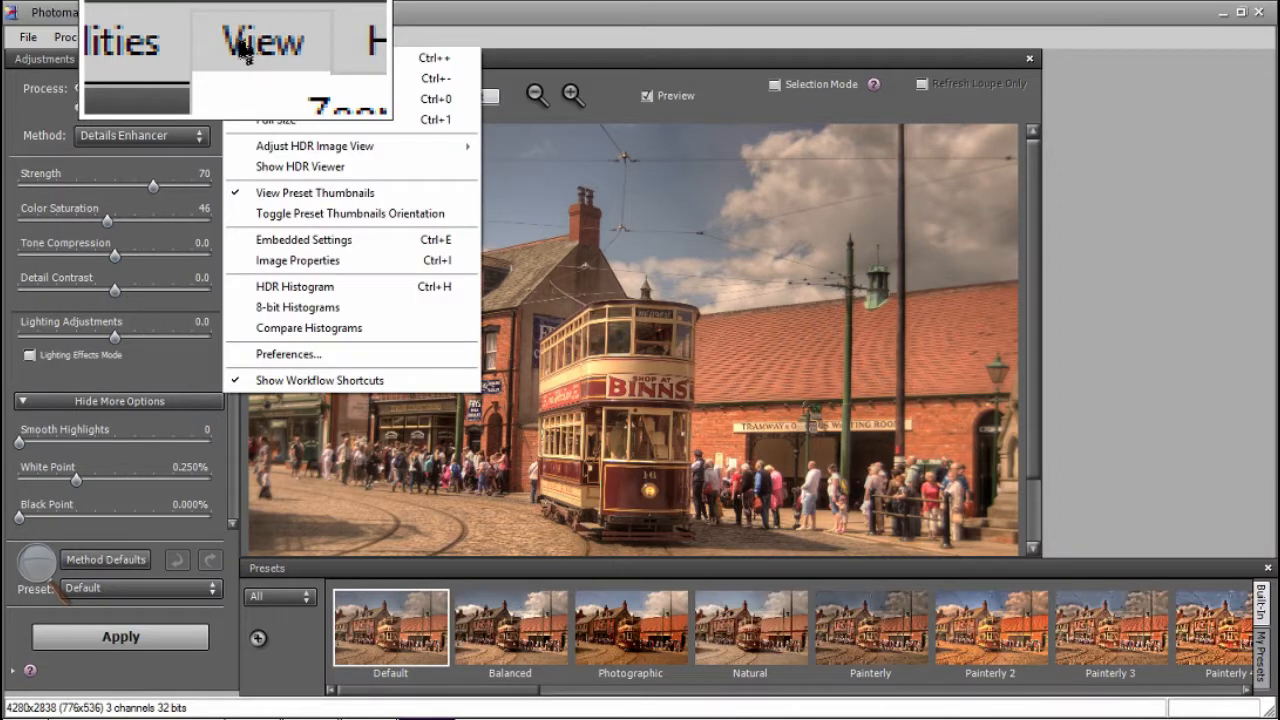
{"action": "left_click", "coordinate": [304, 228]}
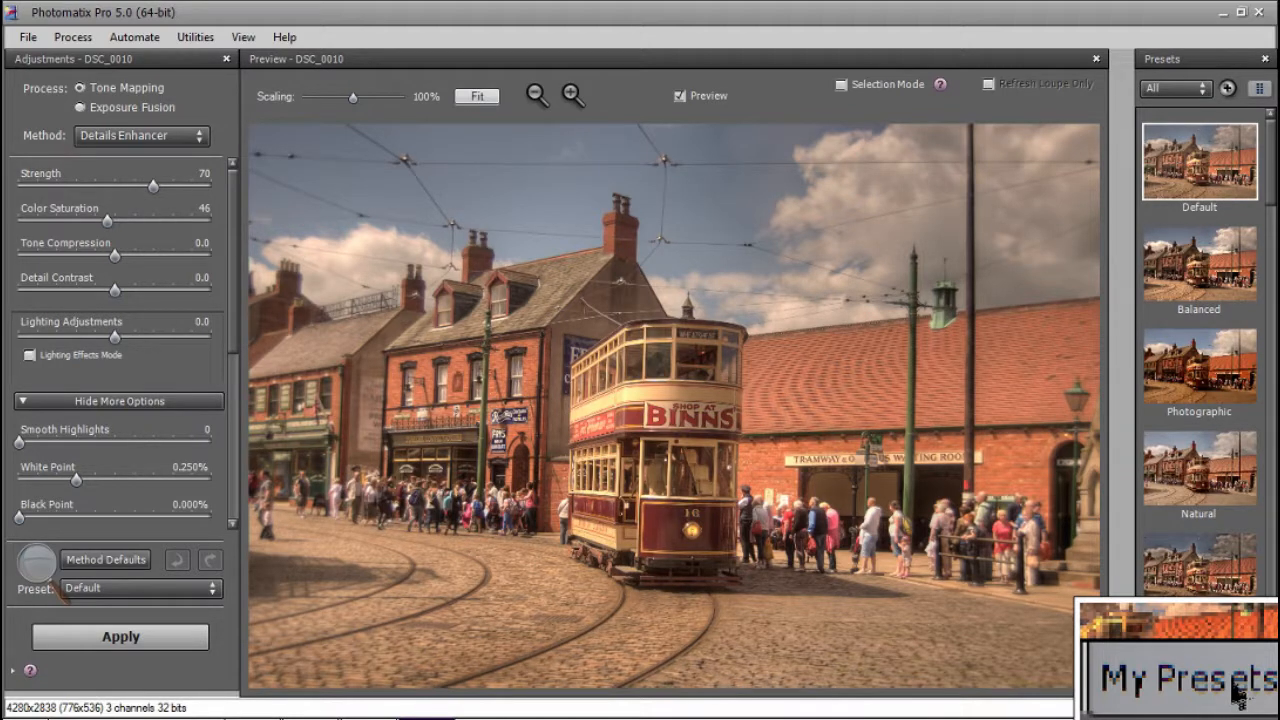
Step: Try the built-in Default, Balanced, Photographic and Natural presets on the tram photo
{"action": "left_click", "coordinate": [1212, 196]}
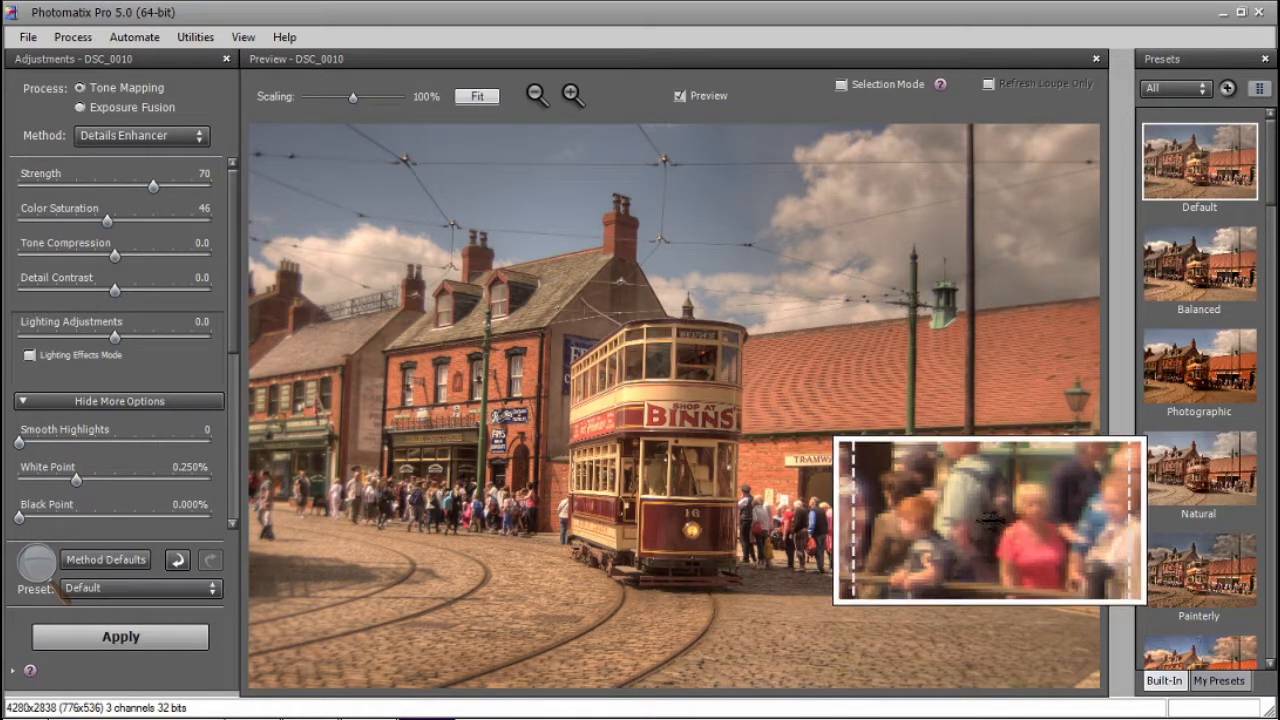
{"action": "left_click", "coordinate": [1203, 298]}
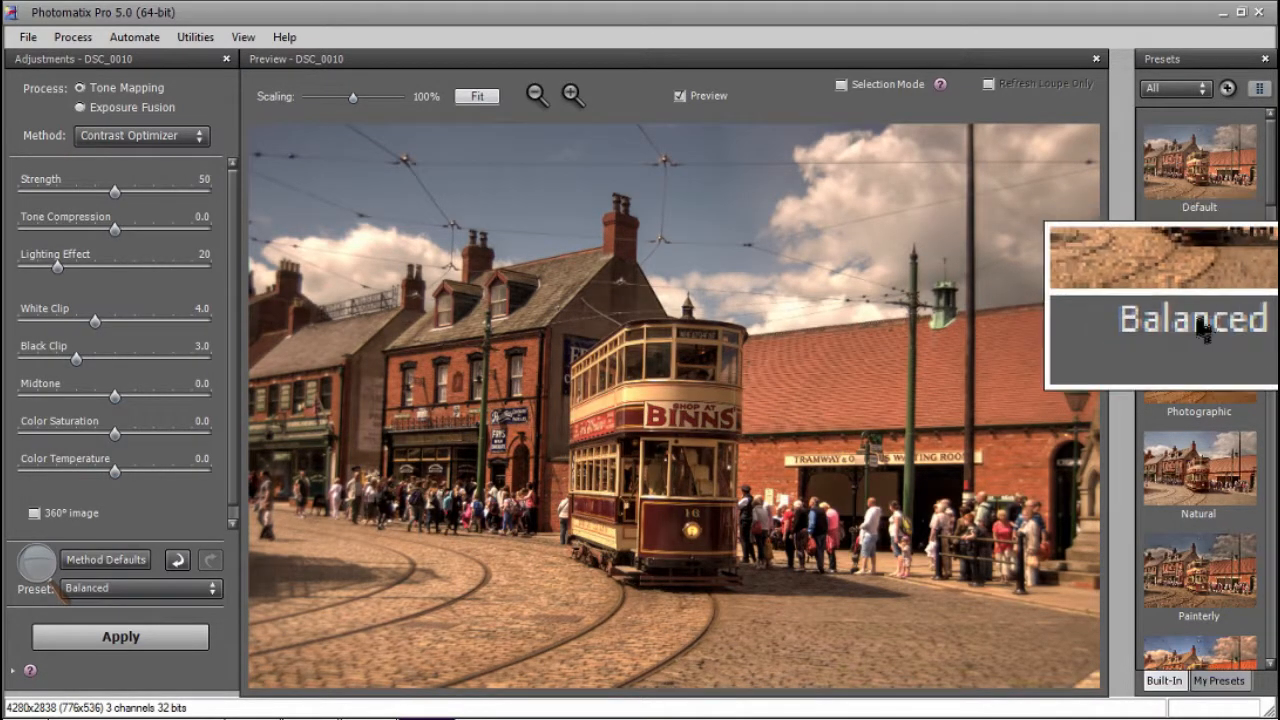
{"action": "left_click", "coordinate": [1200, 412]}
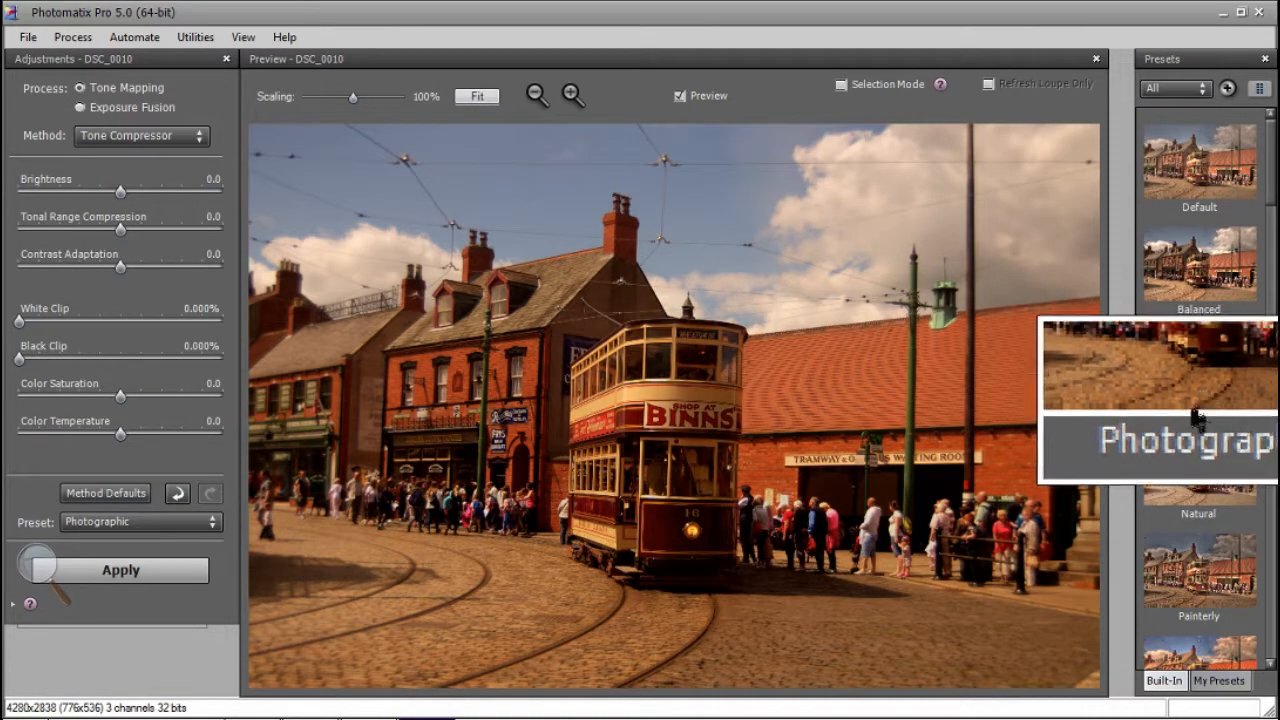
{"action": "left_click", "coordinate": [1200, 505]}
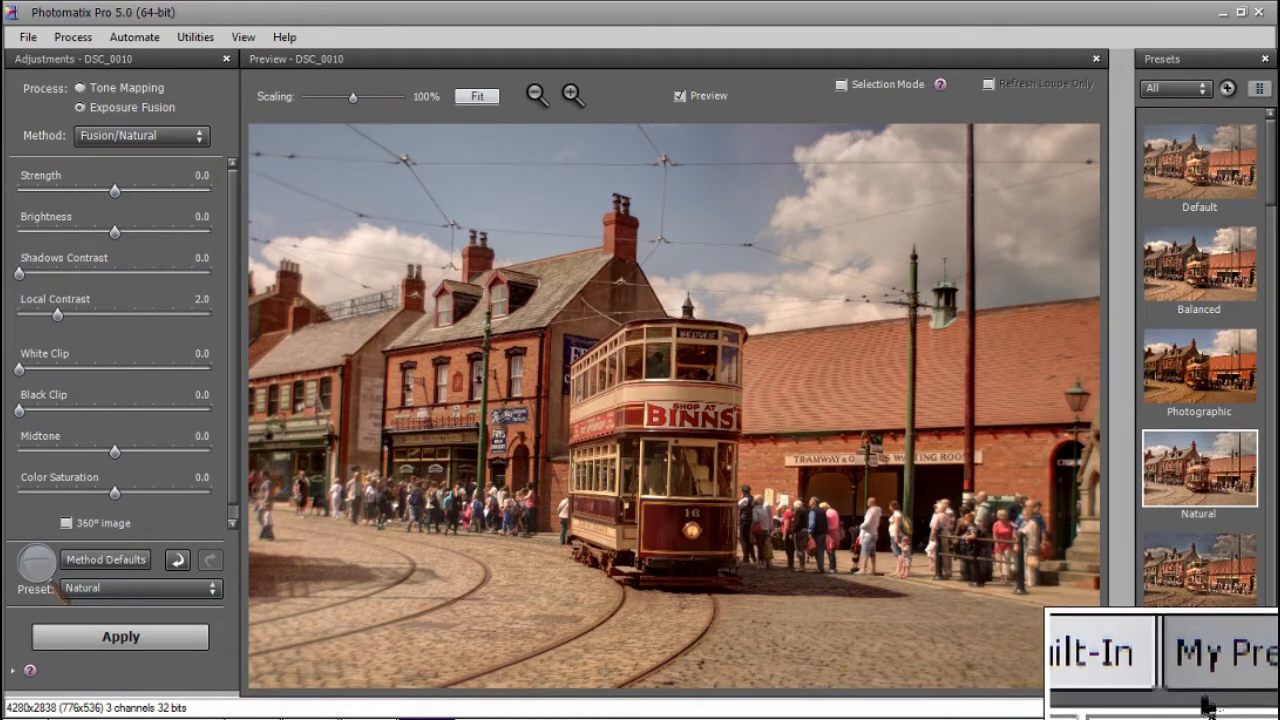
Step: Try the custom Classic HDR, Cloud enhancer, Daylight and NATURAL presets on the photo
{"action": "left_click", "coordinate": [1220, 697]}
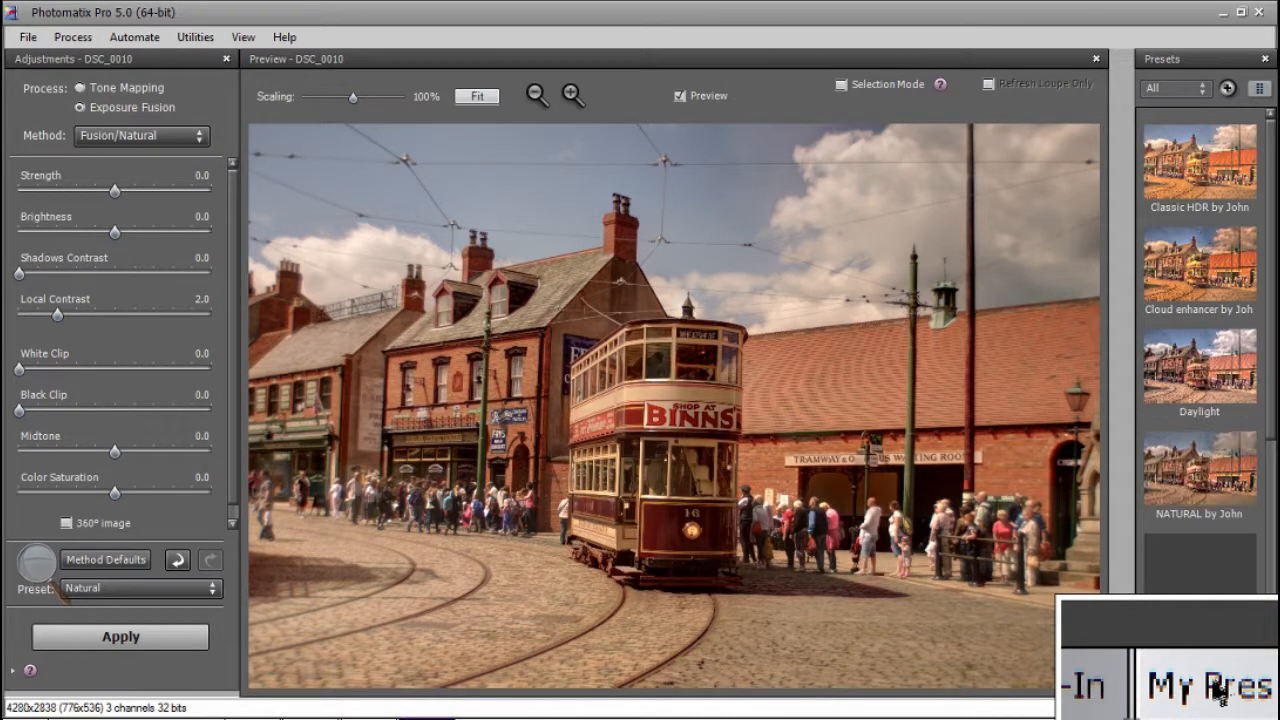
{"action": "mouse_move", "coordinate": [1190, 250]}
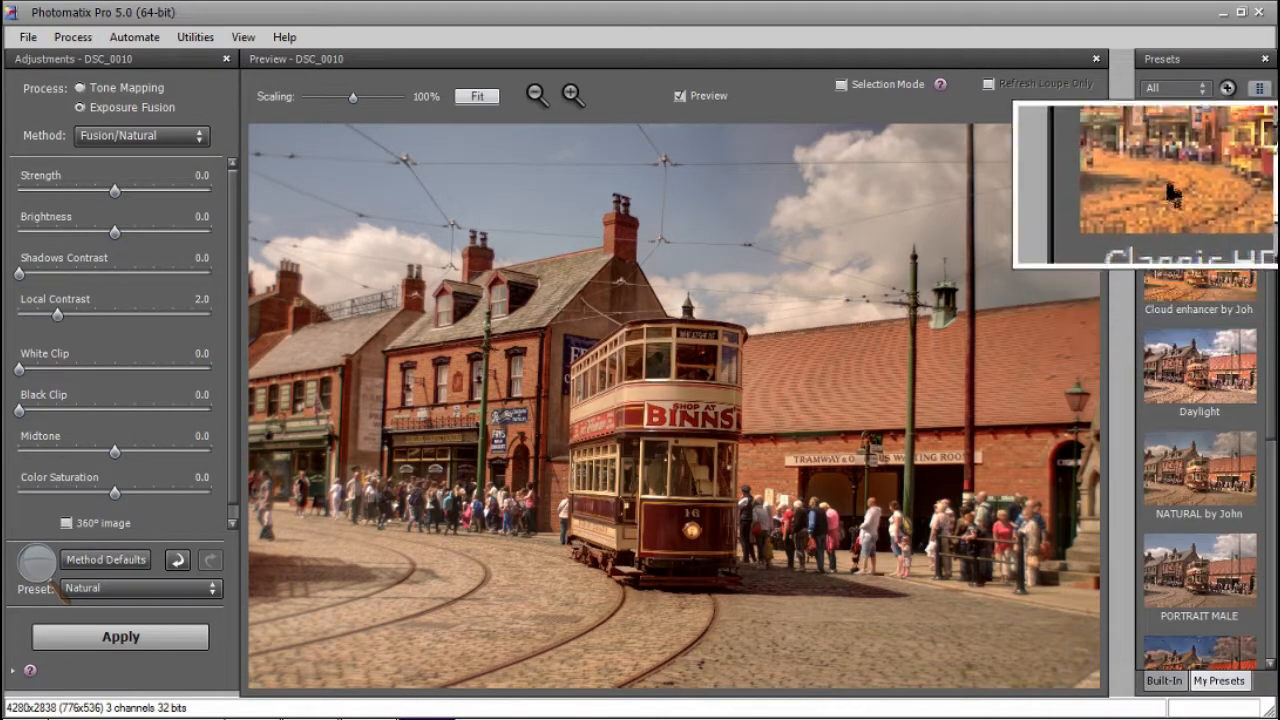
{"action": "left_click", "coordinate": [1168, 169]}
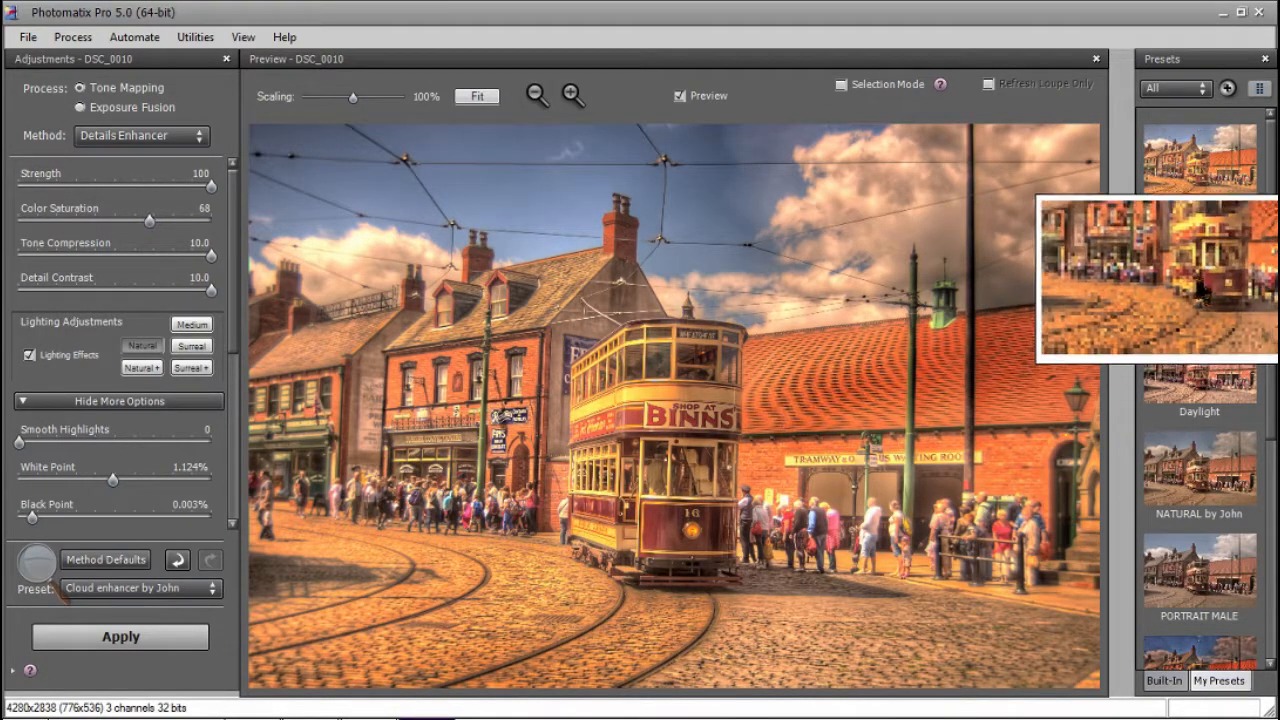
{"action": "left_click", "coordinate": [1216, 395]}
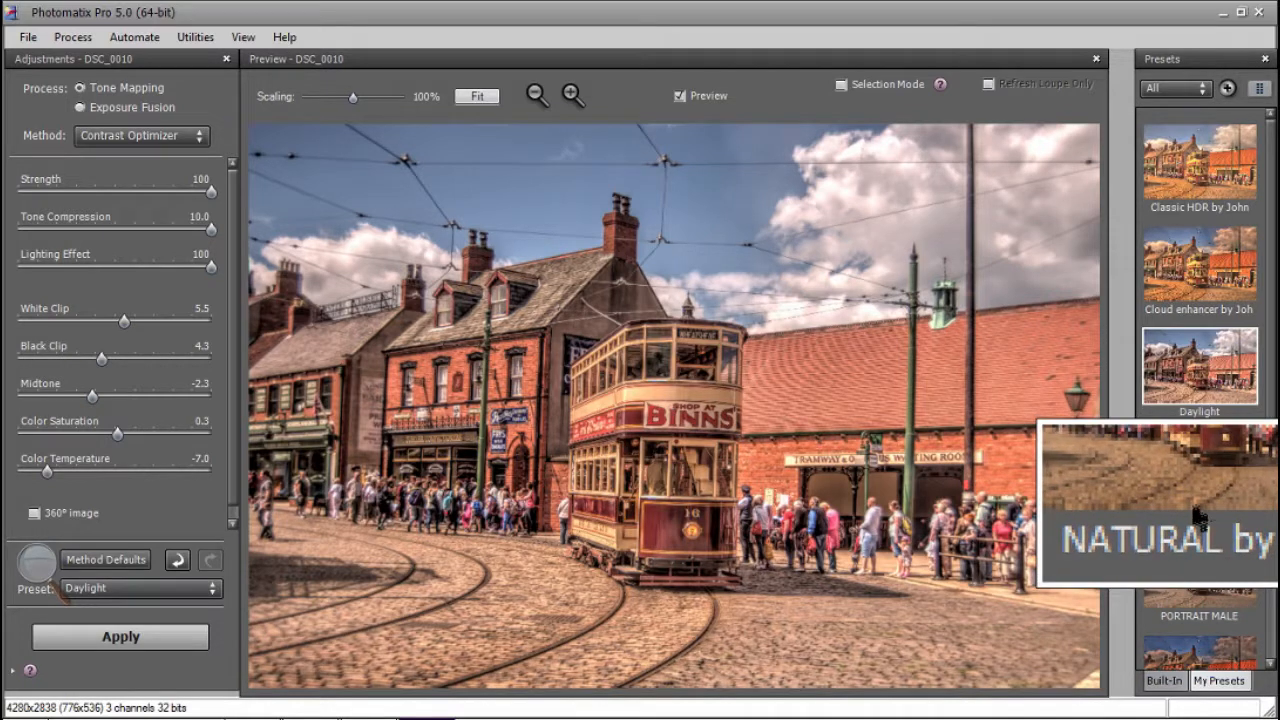
{"action": "left_click", "coordinate": [1198, 512]}
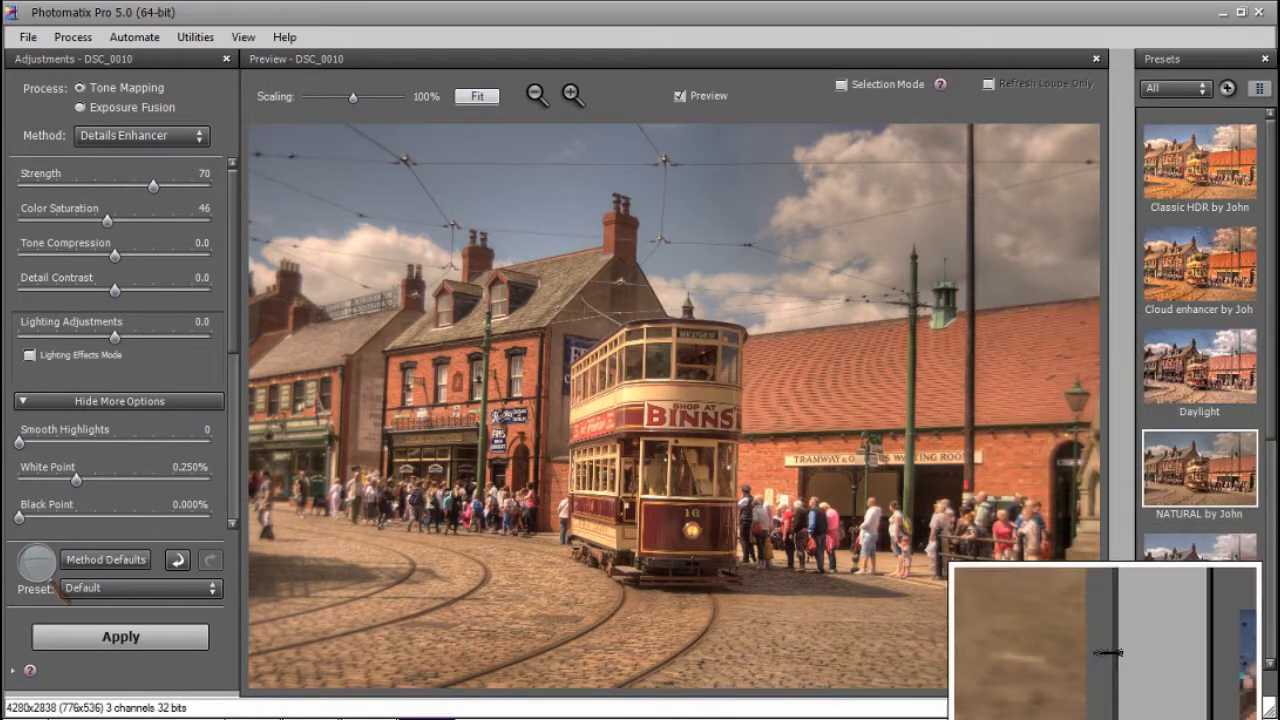
Step: Return to the built-in Default preset and set Strength to 100 and Color Saturation to 56
{"action": "left_click", "coordinate": [1185, 703]}
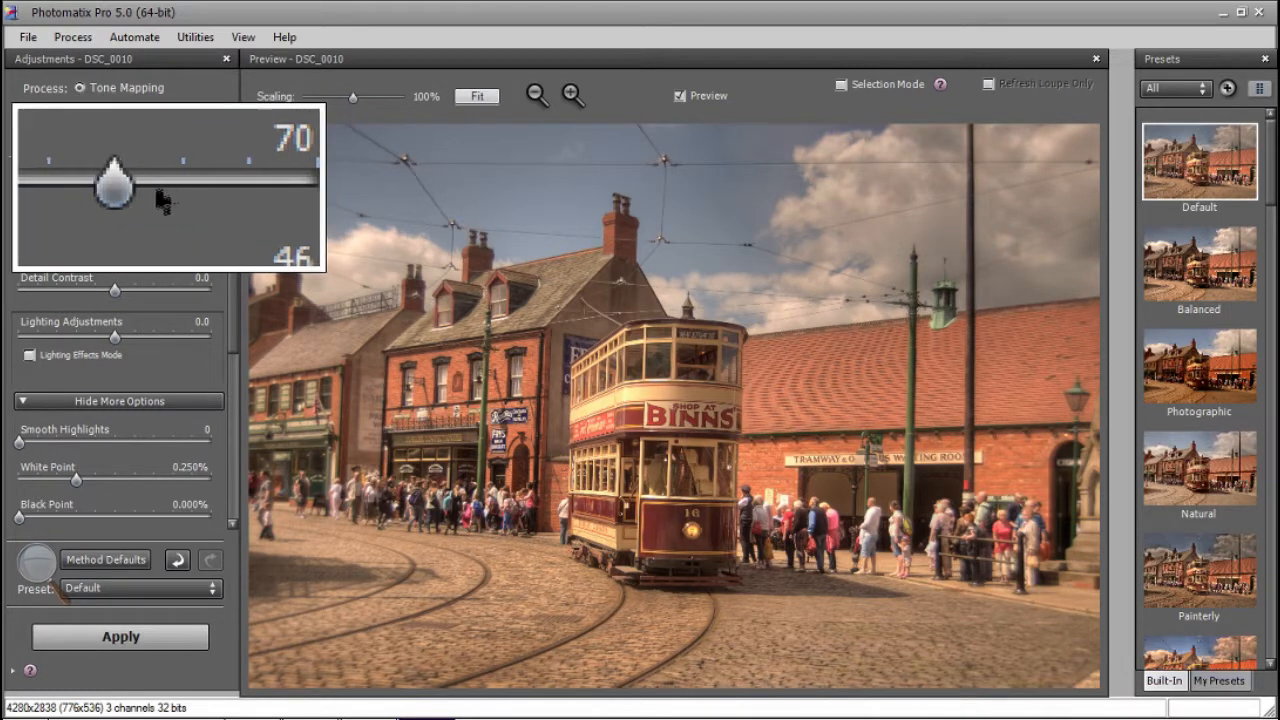
{"action": "left_click_drag", "start_coordinate": [157, 197], "coordinate": [222, 205]}
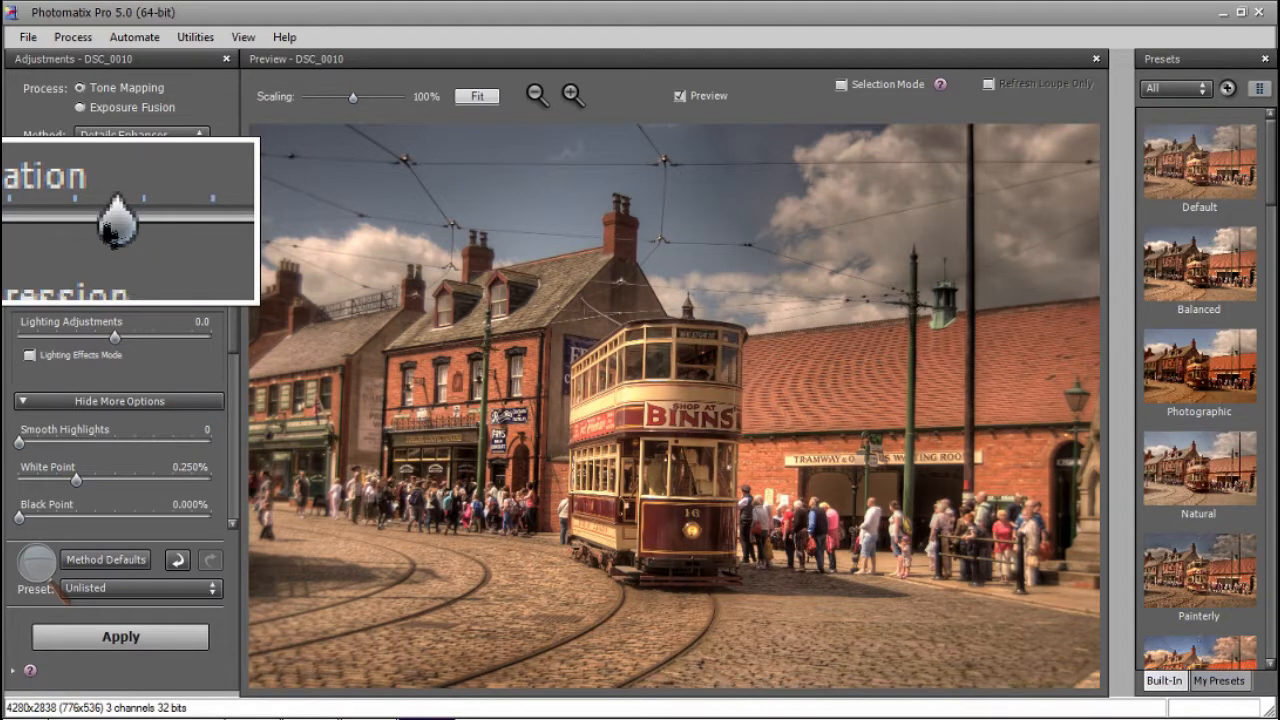
{"action": "left_click_drag", "start_coordinate": [115, 226], "coordinate": [130, 226]}
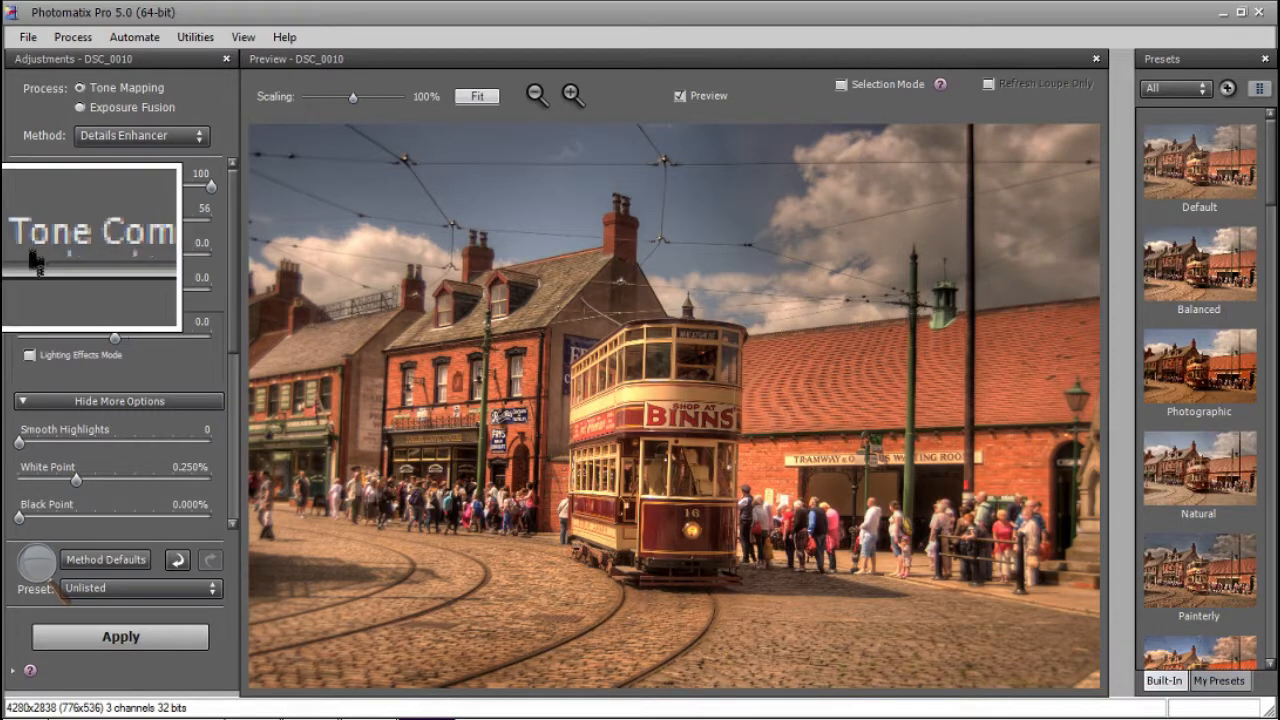
Step: Set Tone Compression to 9.8 and Detail Contrast to 8.7
{"action": "left_click_drag", "start_coordinate": [115, 257], "coordinate": [208, 257]}
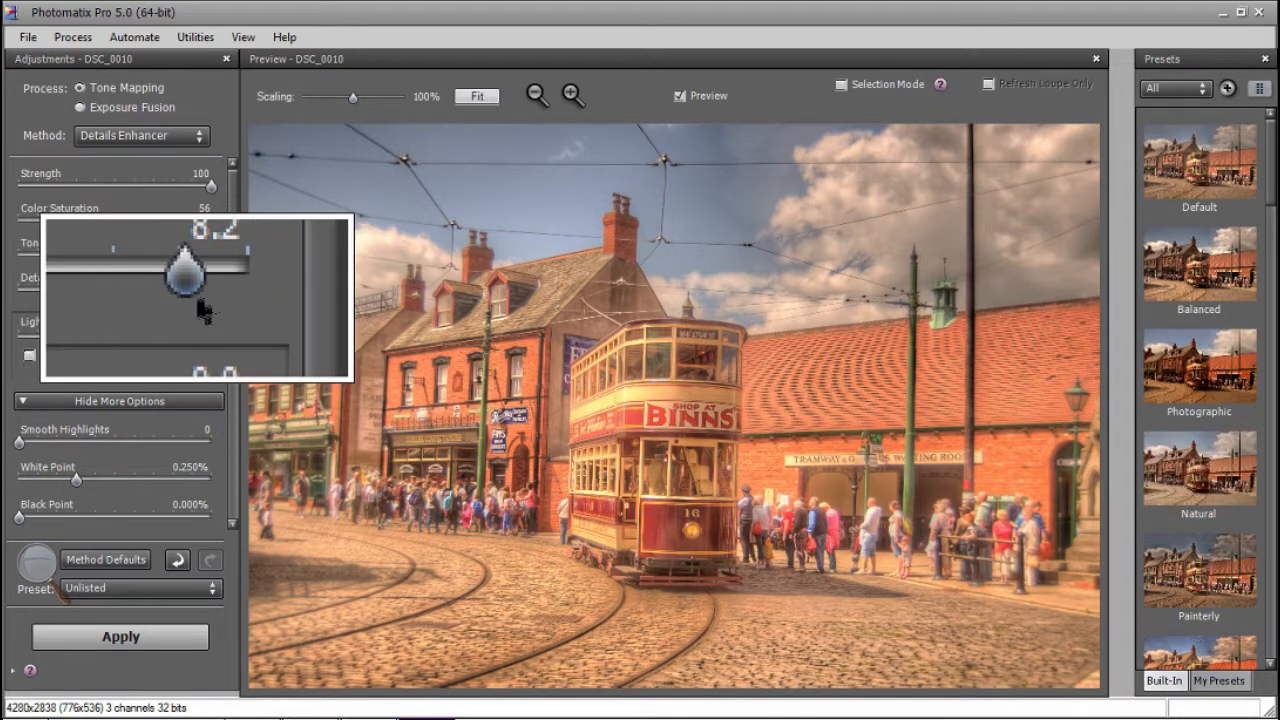
{"action": "left_click_drag", "start_coordinate": [194, 289], "coordinate": [198, 289]}
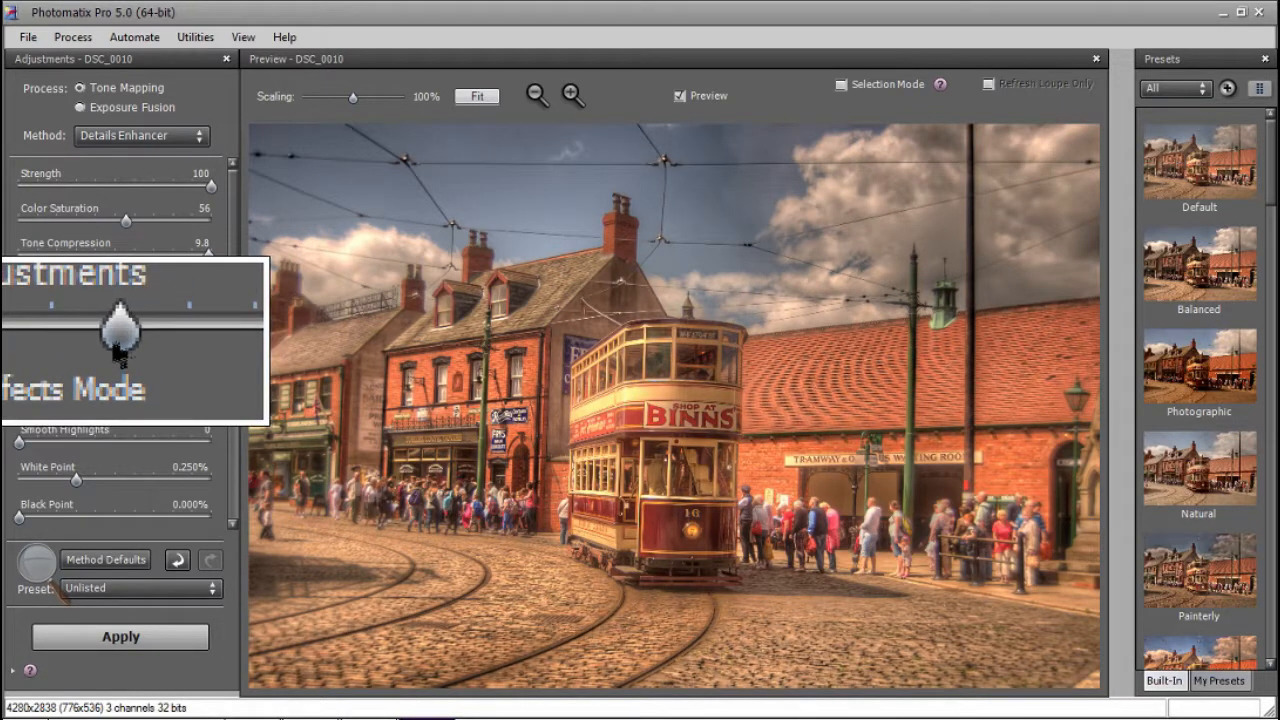
{"action": "left_click_drag", "start_coordinate": [200, 288], "coordinate": [210, 288]}
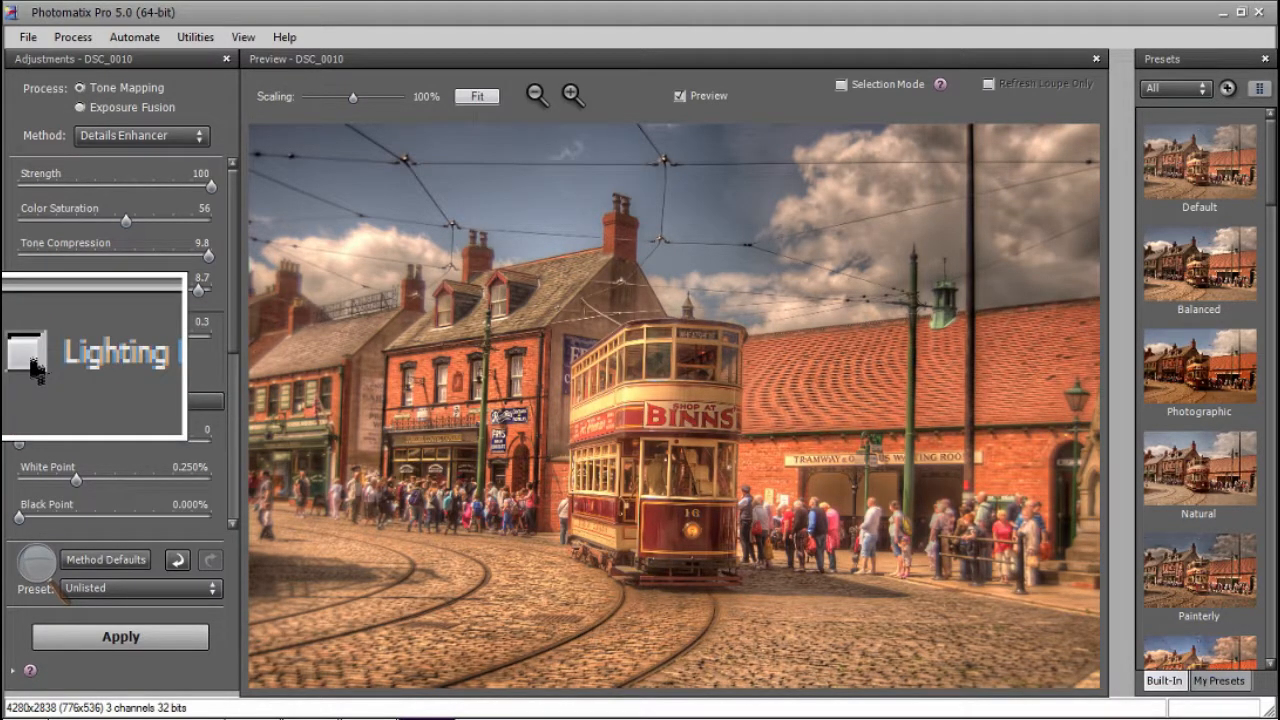
Step: Turn on Lighting Effects mode and choose the Natural lighting adjustment
{"action": "left_click", "coordinate": [33, 368]}
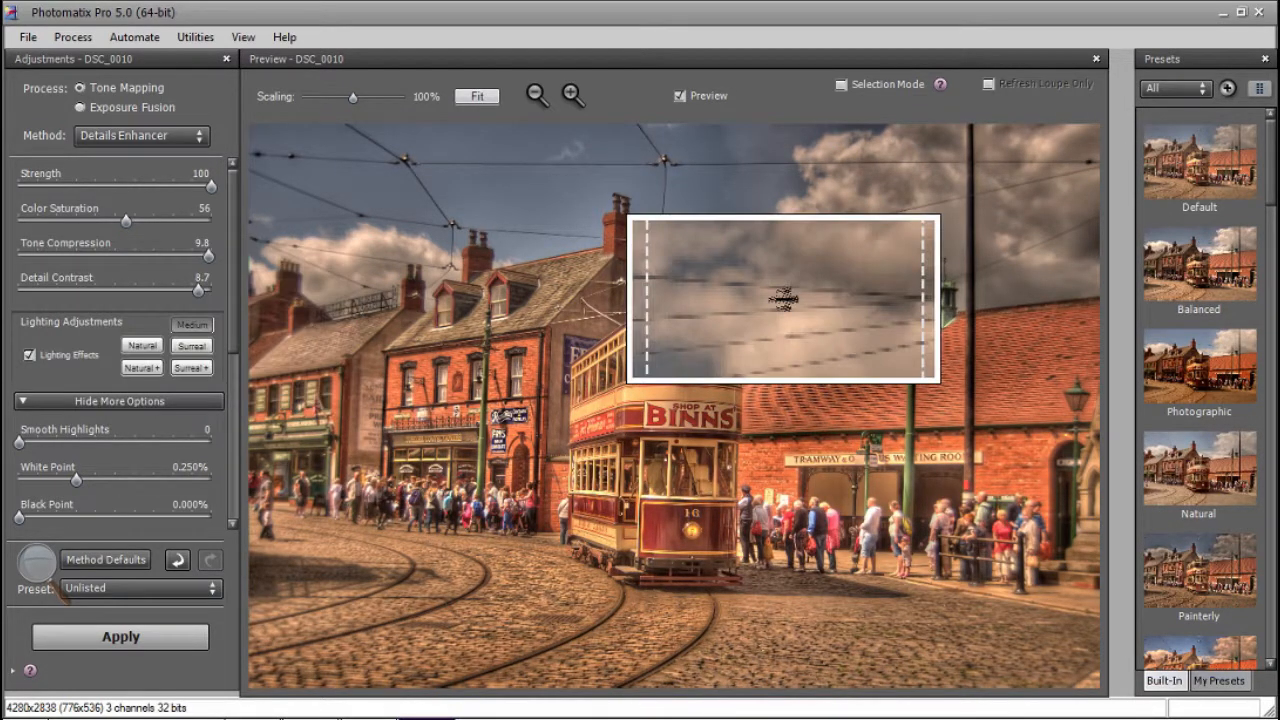
{"action": "left_click", "coordinate": [143, 356]}
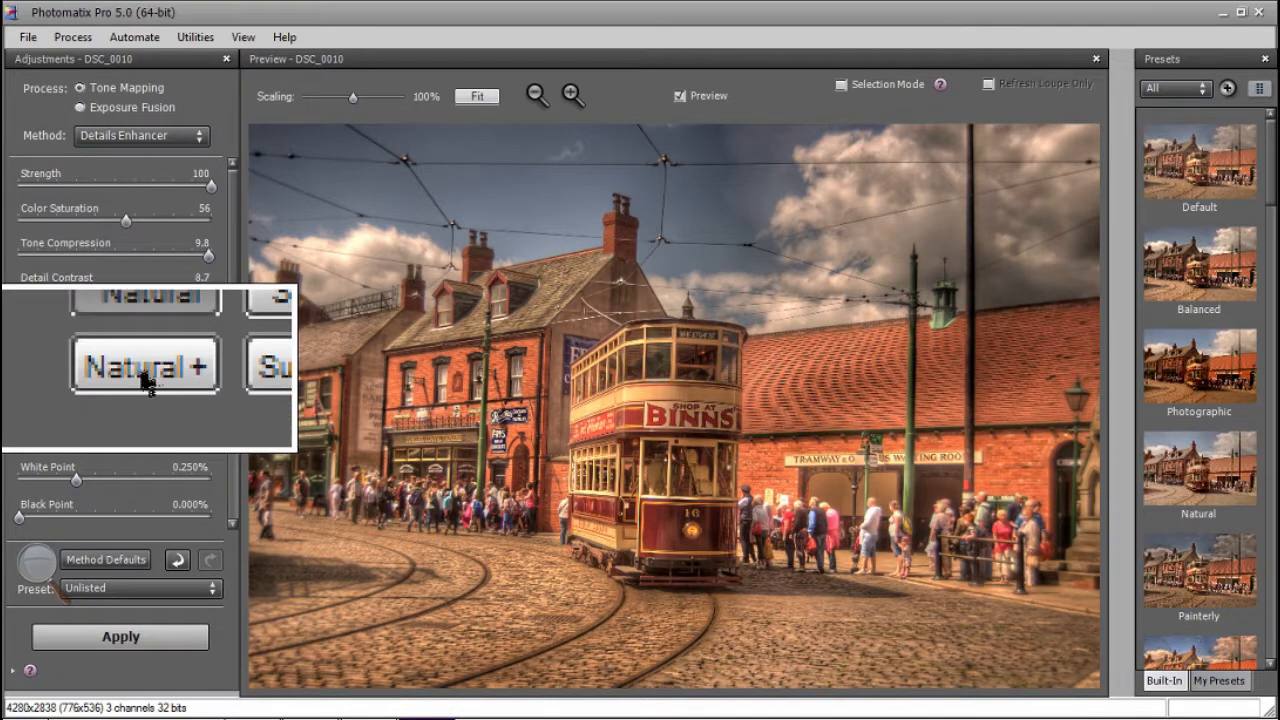
Step: Try the Natural + lighting adjustment, return to Natural, and set Smooth Highlights to 77
{"action": "left_click", "coordinate": [145, 372]}
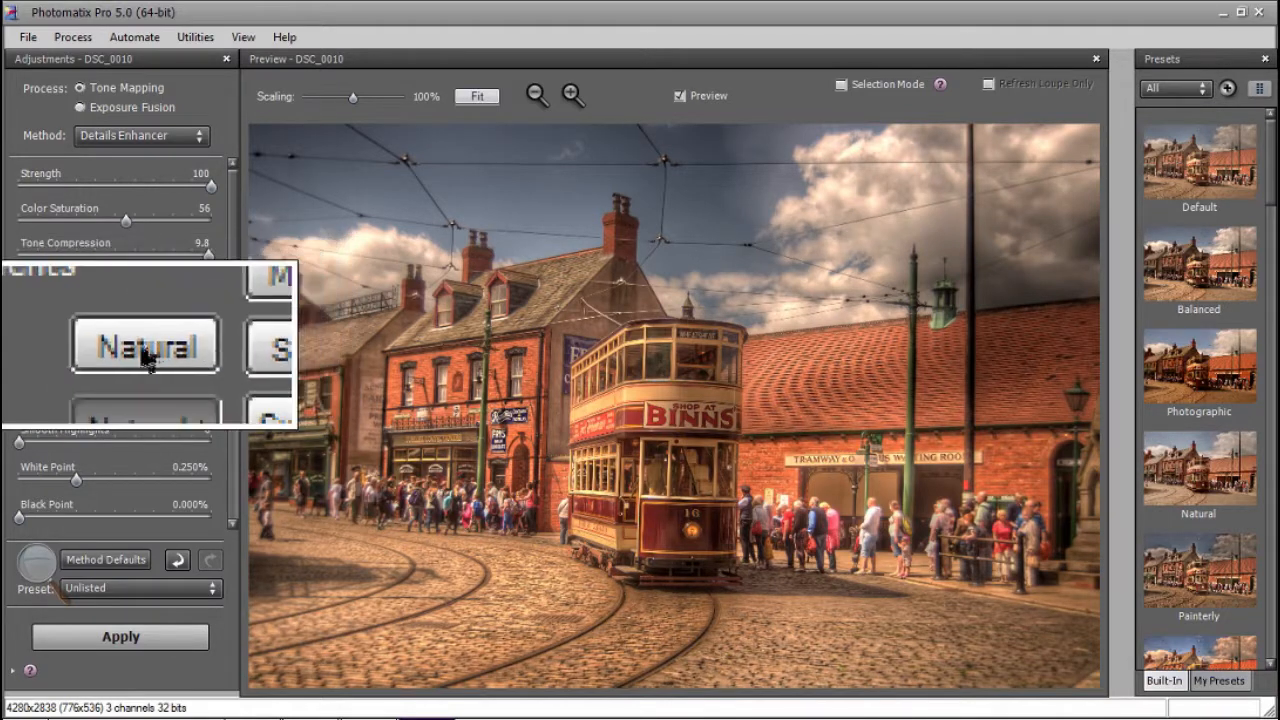
{"action": "left_click", "coordinate": [145, 357]}
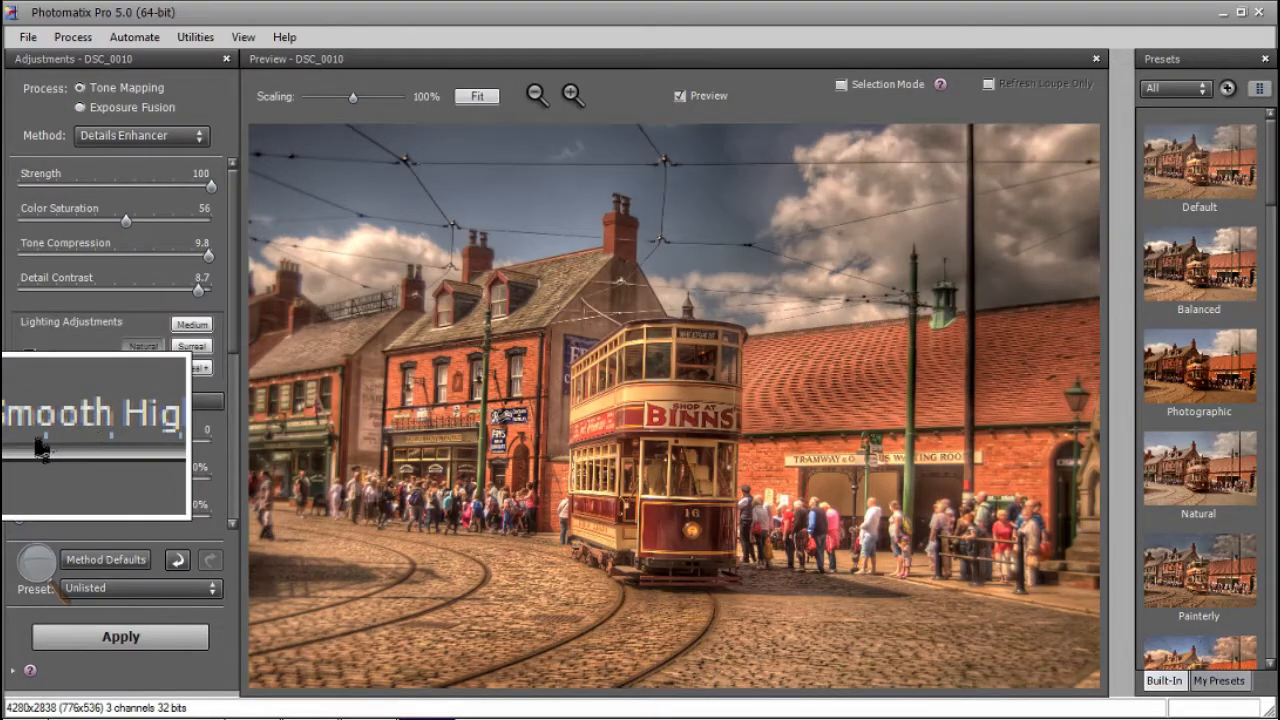
{"action": "left_click_drag", "start_coordinate": [19, 444], "coordinate": [173, 453]}
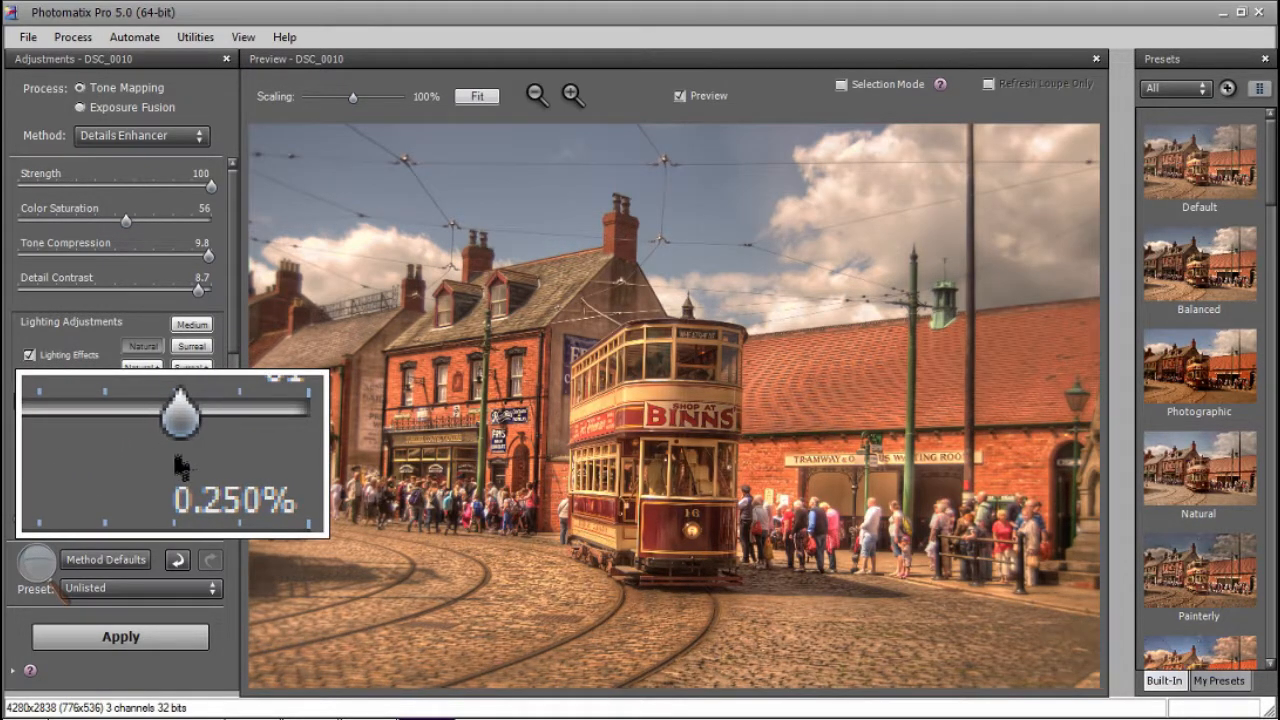
{"action": "left_click_drag", "start_coordinate": [174, 442], "coordinate": [167, 444]}
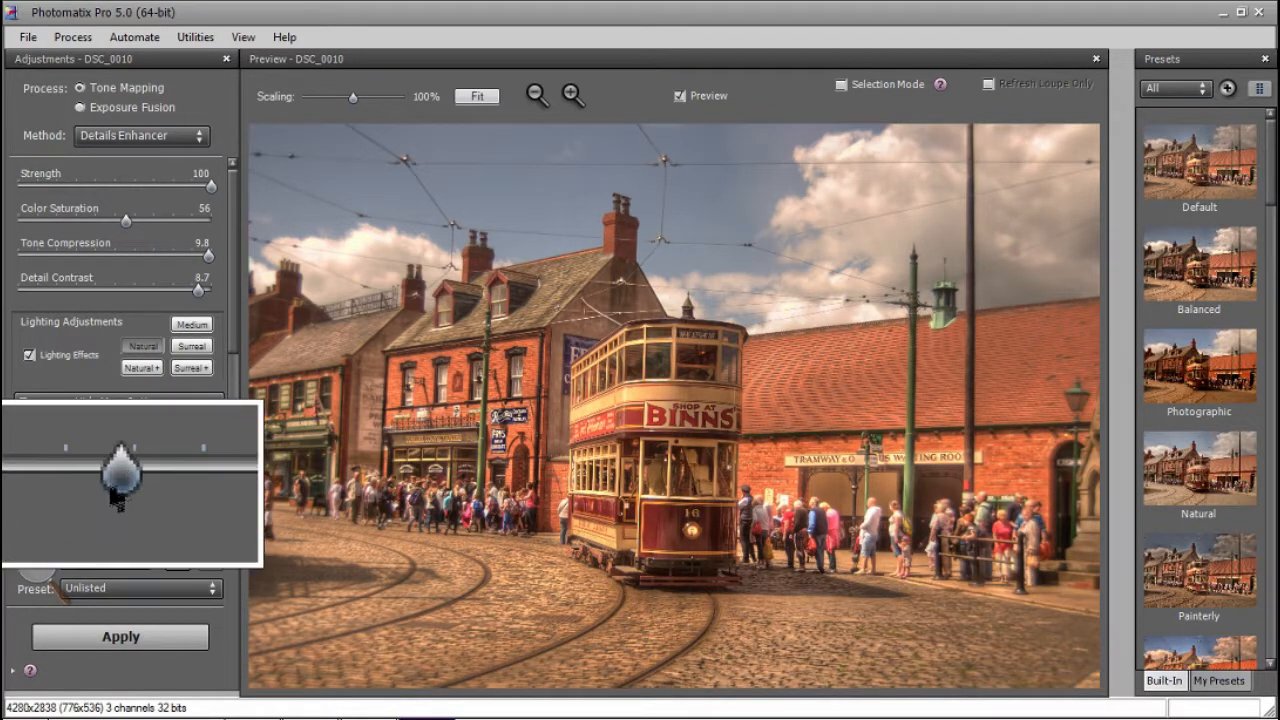
Step: Set the White Point to 1.271% and the Black Point to 0.225%
{"action": "left_click", "coordinate": [118, 488]}
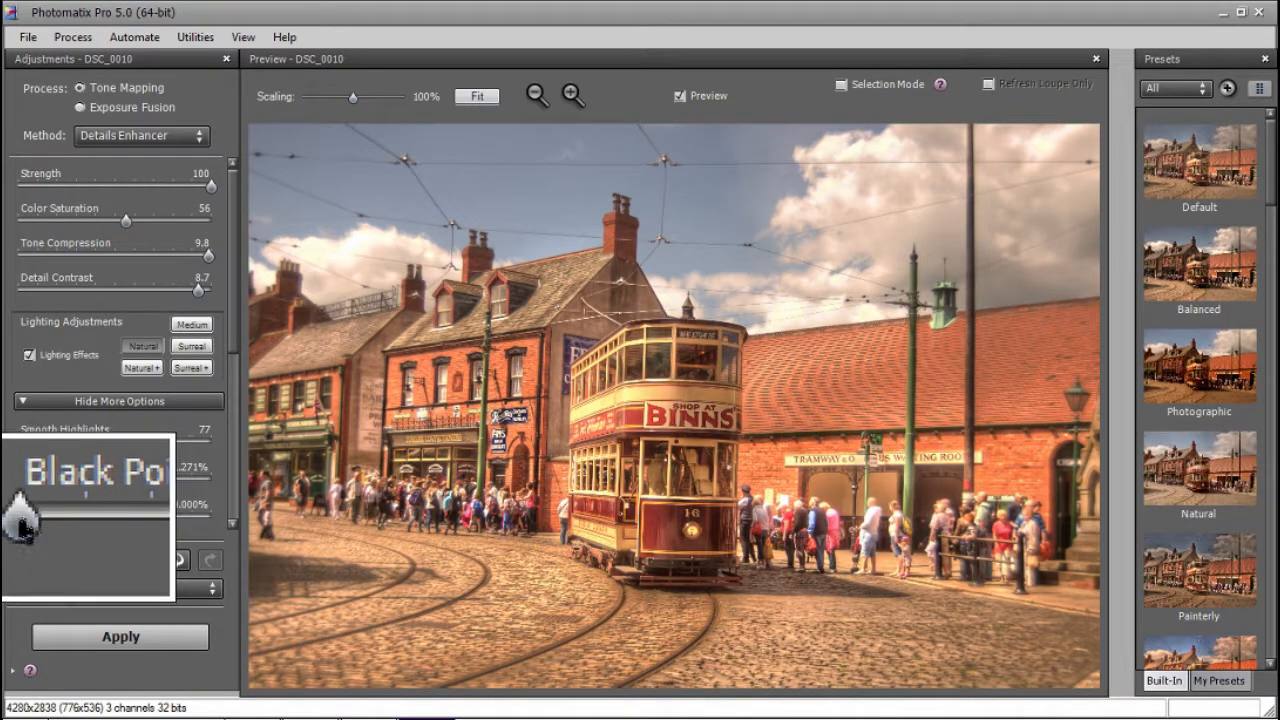
{"action": "left_click_drag", "start_coordinate": [20, 520], "coordinate": [77, 520]}
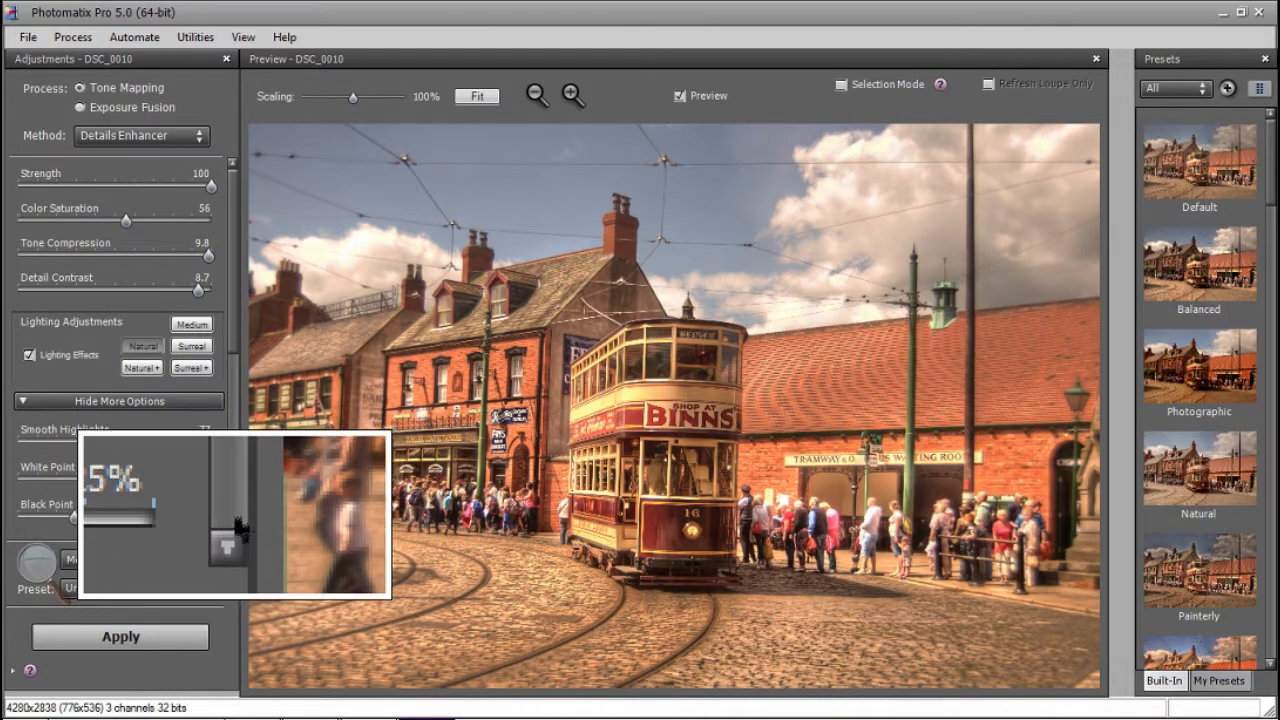
Step: Try brighter and darker Gamma extremes on the photo and settle on a Gamma of 0.82
{"action": "left_click", "coordinate": [234, 523]}
{"action": "scroll", "coordinate": [234, 523], "scroll_direction": "down", "scroll_amount": 10}
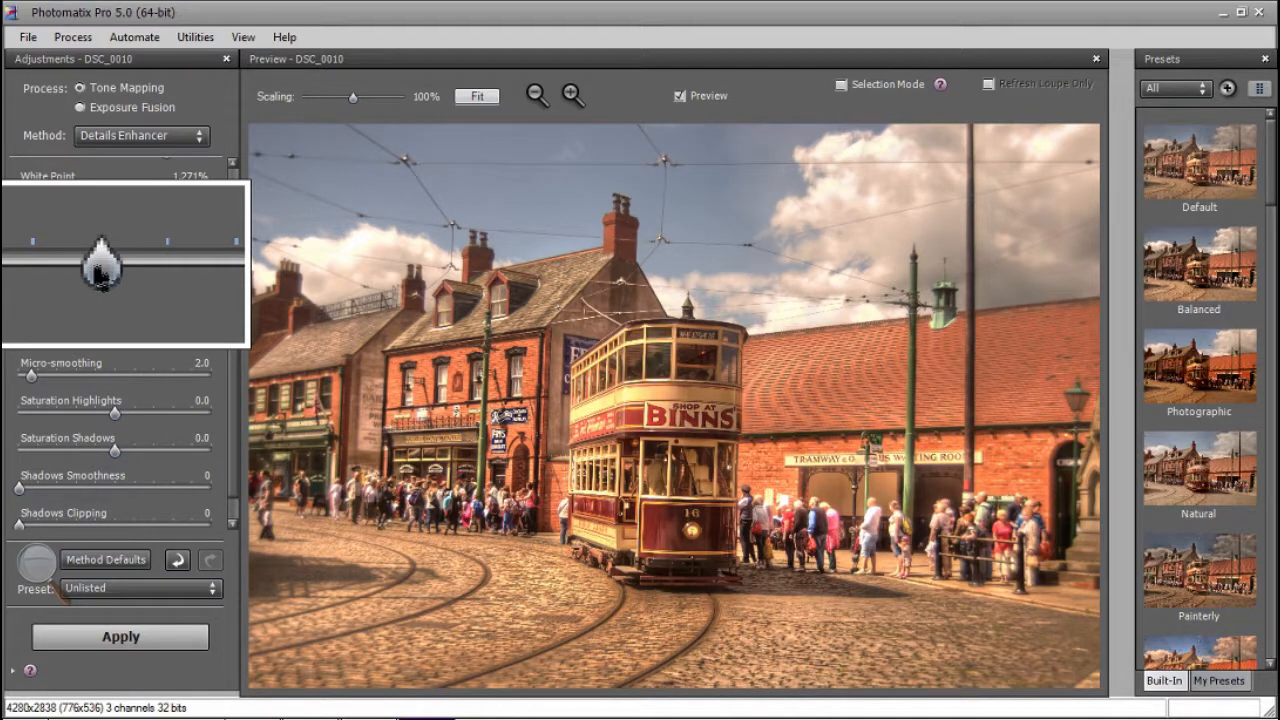
{"action": "left_click_drag", "start_coordinate": [97, 265], "coordinate": [196, 263]}
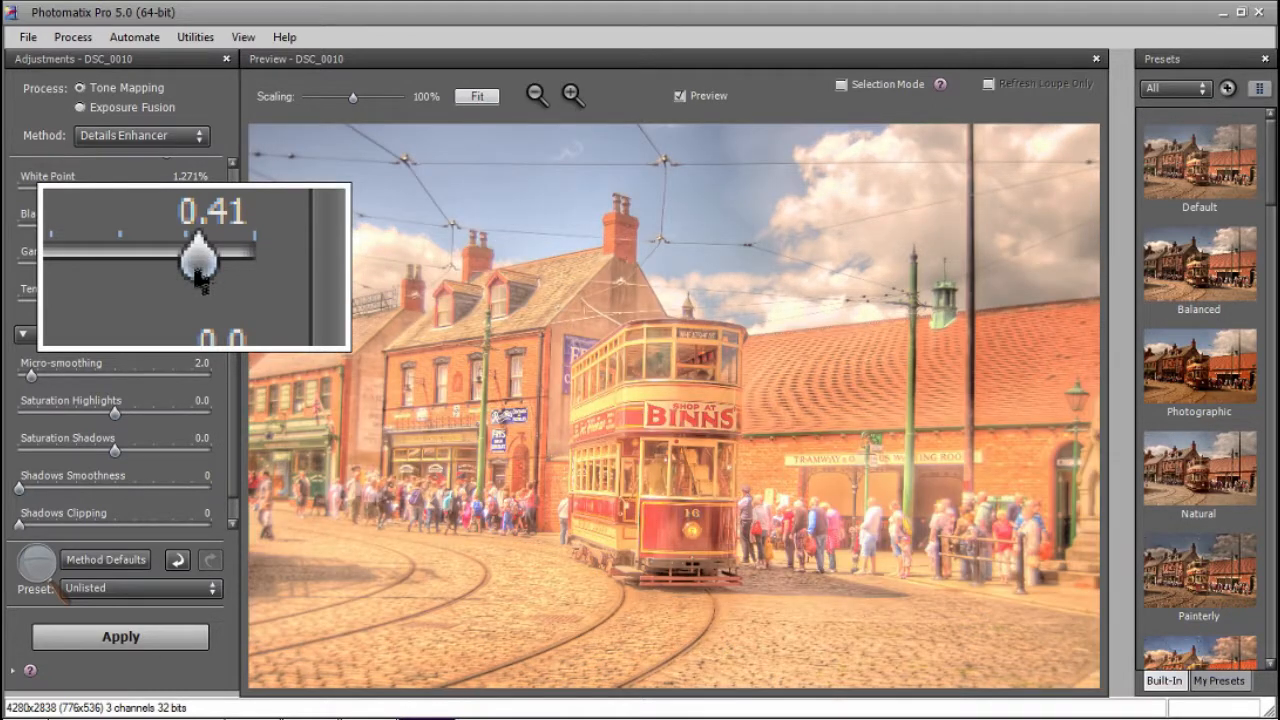
{"action": "left_click_drag", "start_coordinate": [196, 265], "coordinate": [2, 265]}
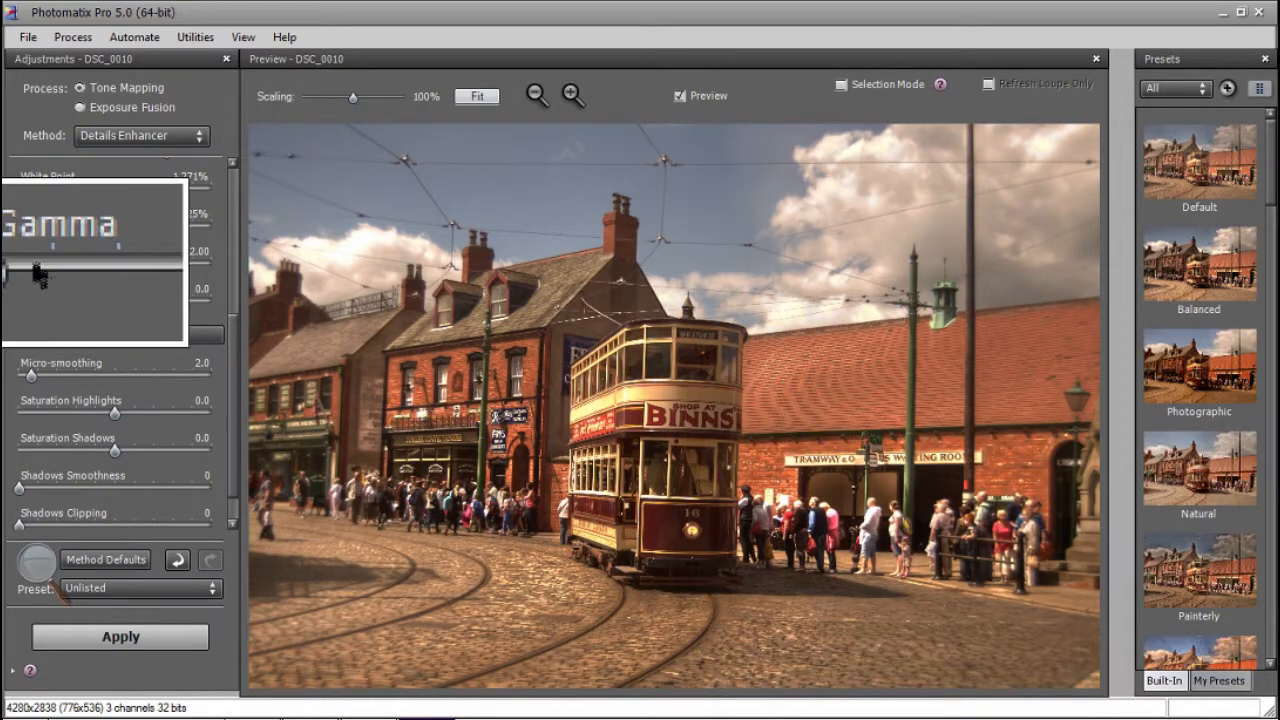
{"action": "left_click_drag", "start_coordinate": [22, 268], "coordinate": [125, 262]}
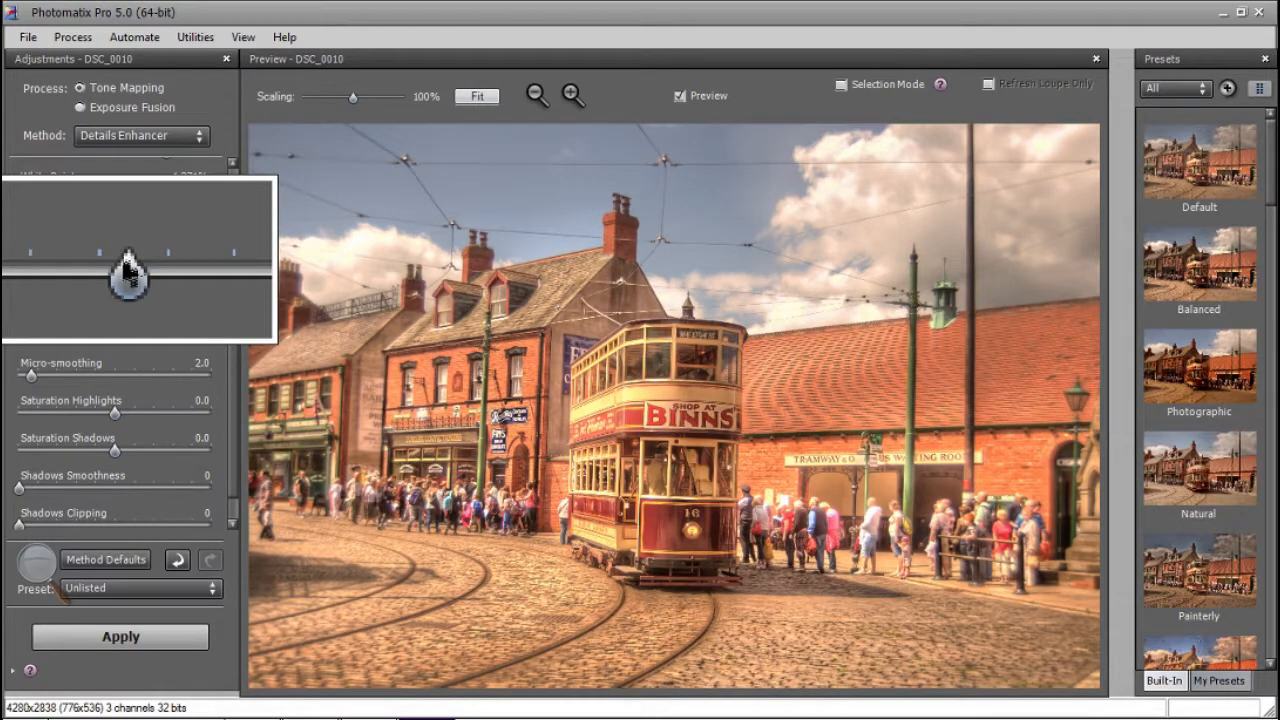
{"action": "left_click_drag", "start_coordinate": [128, 268], "coordinate": [115, 262]}
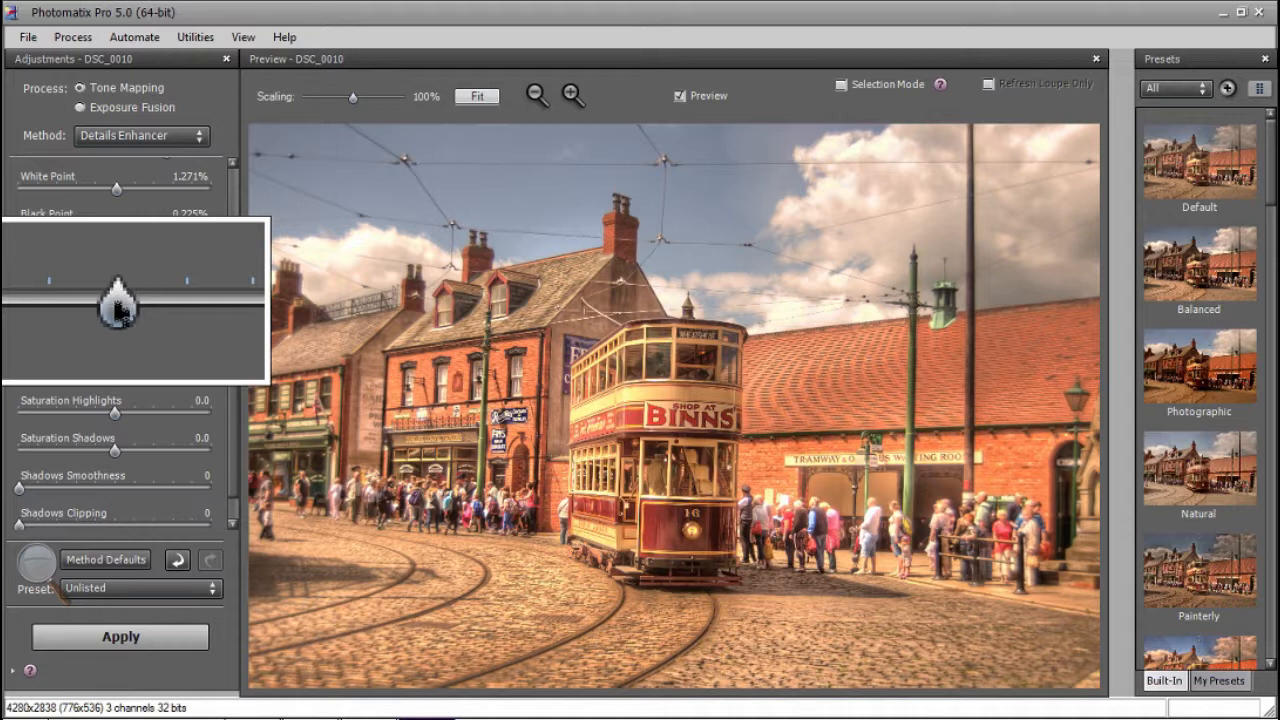
Step: Test warm and cool Temperature extremes on the photo and settle on a Temperature of -7.6
{"action": "left_click_drag", "start_coordinate": [118, 310], "coordinate": [208, 298]}
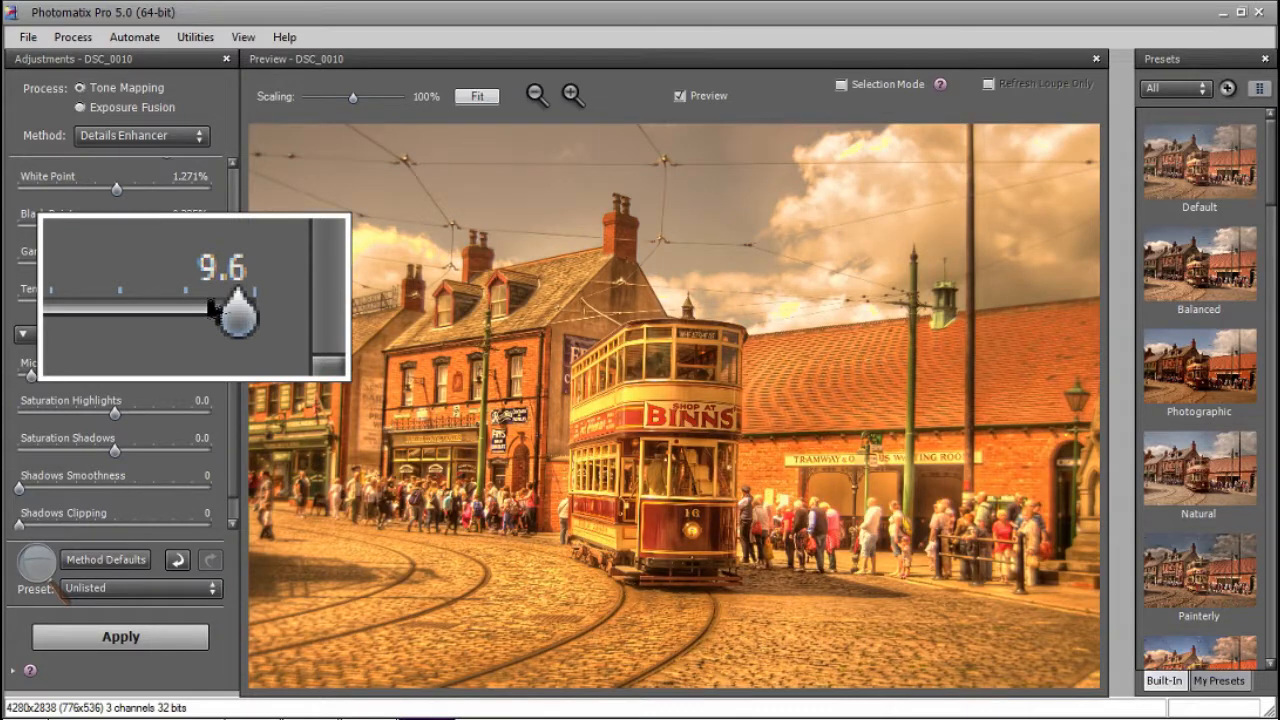
{"action": "left_click_drag", "start_coordinate": [212, 310], "coordinate": [7, 292]}
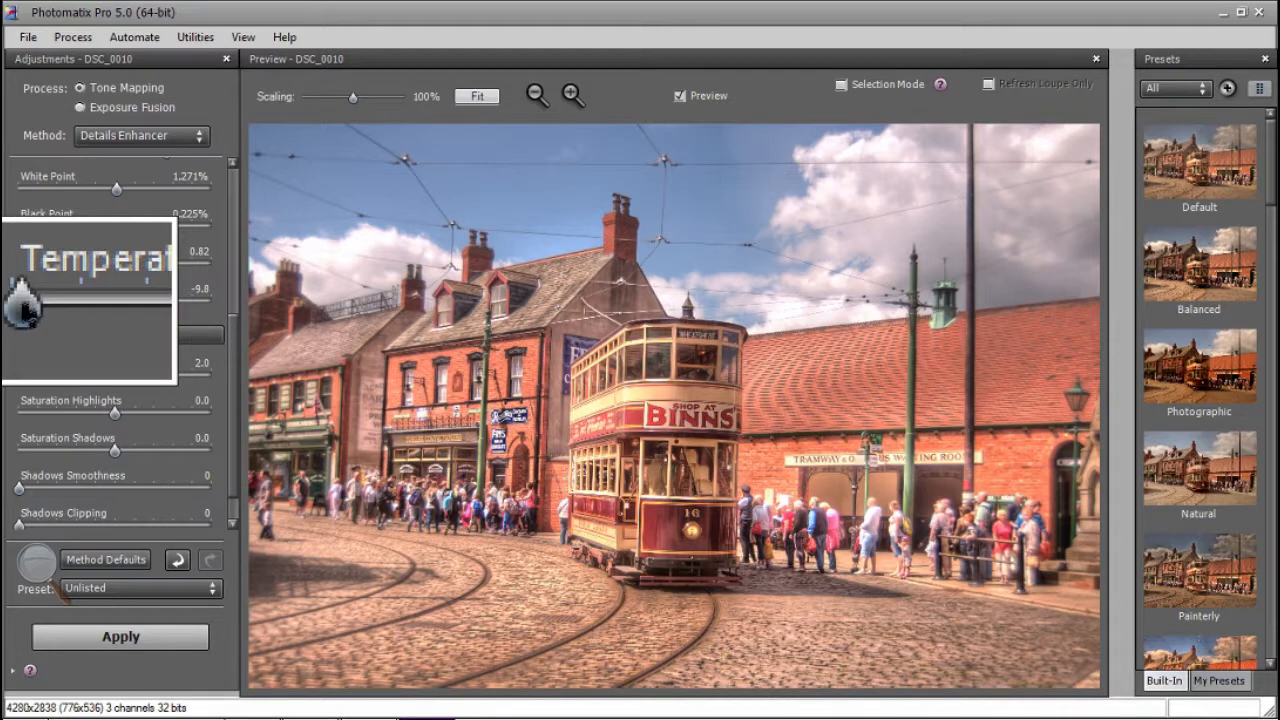
{"action": "left_click_drag", "start_coordinate": [20, 300], "coordinate": [40, 300]}
{"action": "left_click", "coordinate": [44, 306]}
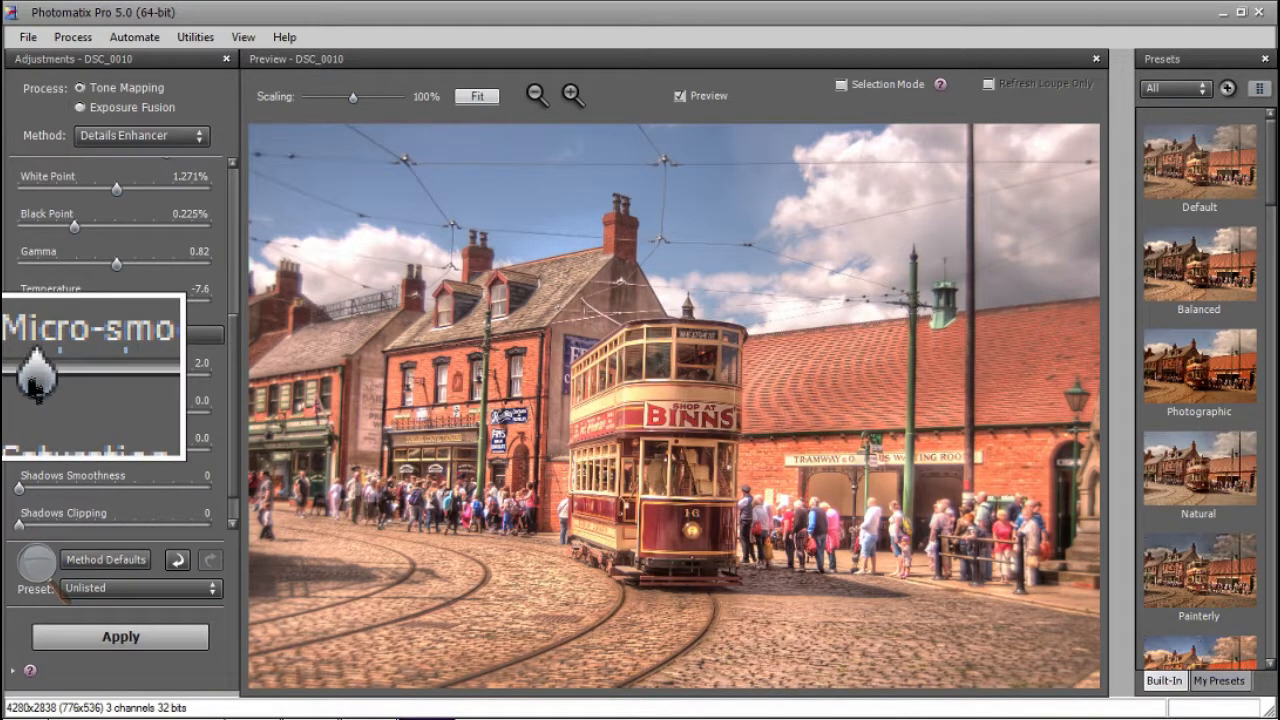
Step: Set Micro-smoothing to 0.0 and Shadows Smoothness to 52, and apply the tone mapping
{"action": "left_click_drag", "start_coordinate": [26, 376], "coordinate": [211, 376]}
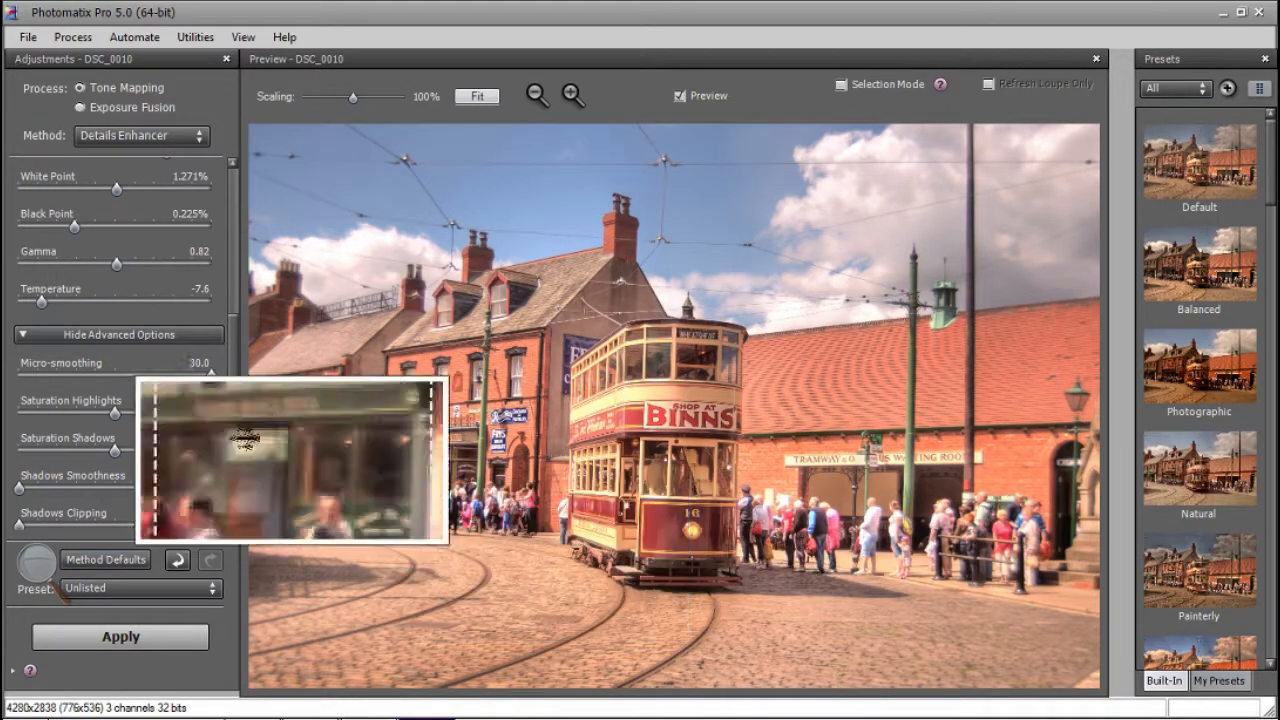
{"action": "left_click_drag", "start_coordinate": [210, 378], "coordinate": [8, 378]}
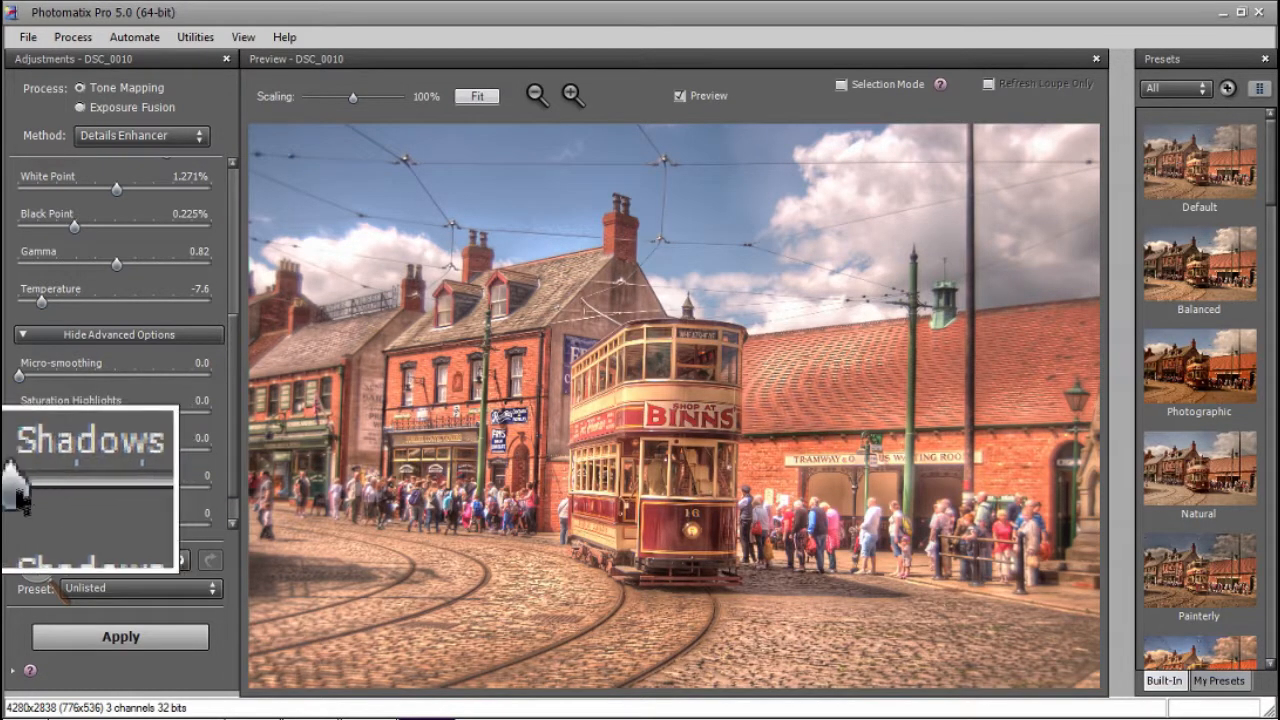
{"action": "left_click_drag", "start_coordinate": [19, 486], "coordinate": [114, 491]}
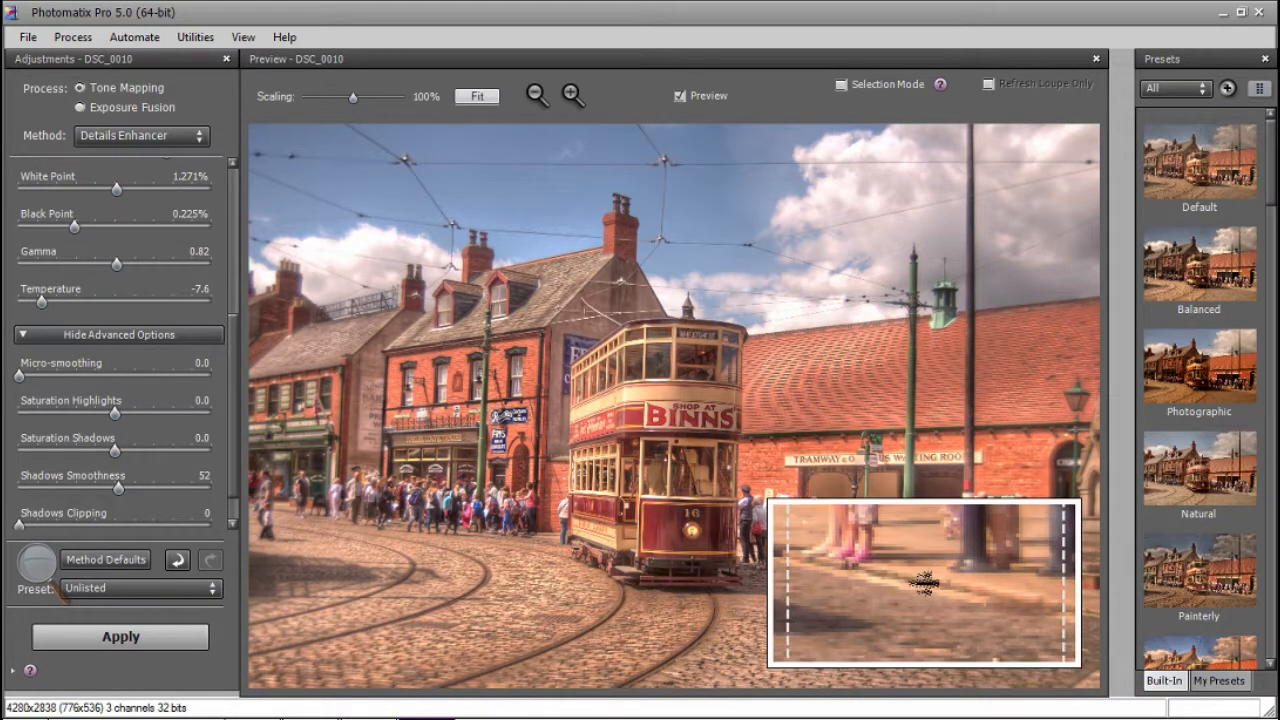
{"action": "left_click", "coordinate": [121, 637]}
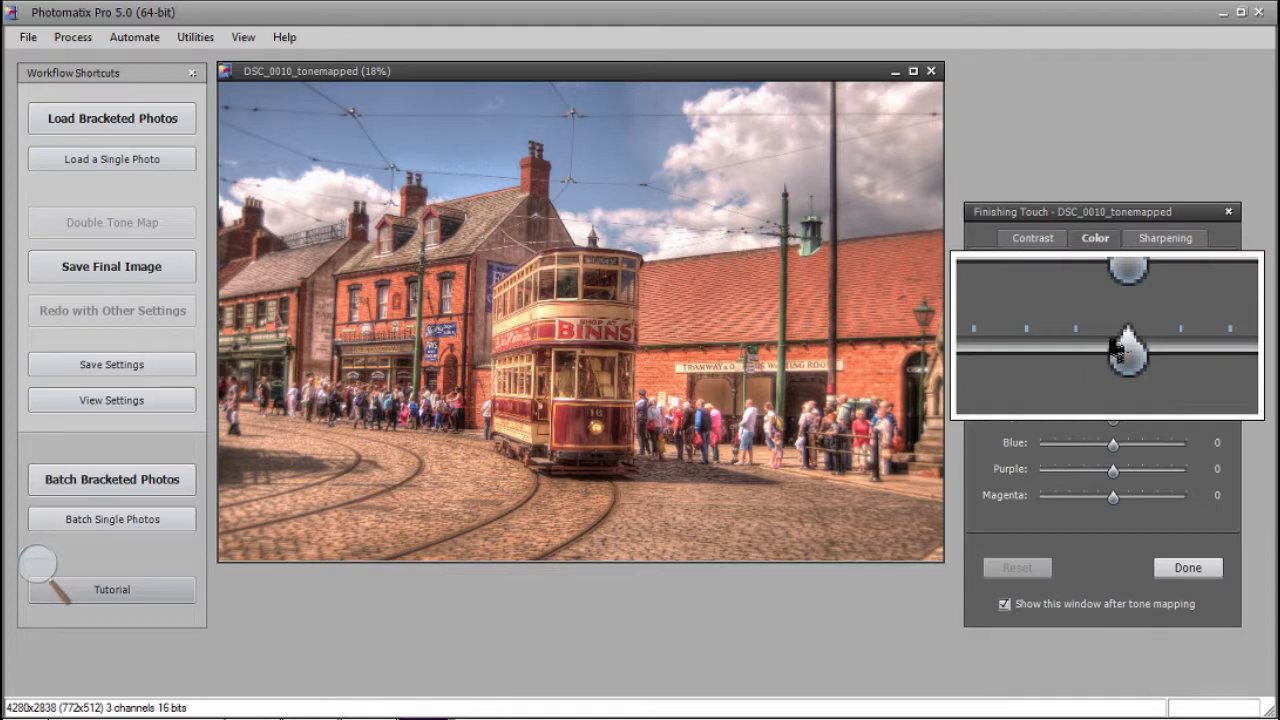
Step: Adjust the Finishing Touch color saturation to Orange -76, Yellow 53, Green 76, Aqua 70 and Blue 98
{"action": "left_click_drag", "start_coordinate": [1111, 340], "coordinate": [1058, 340]}
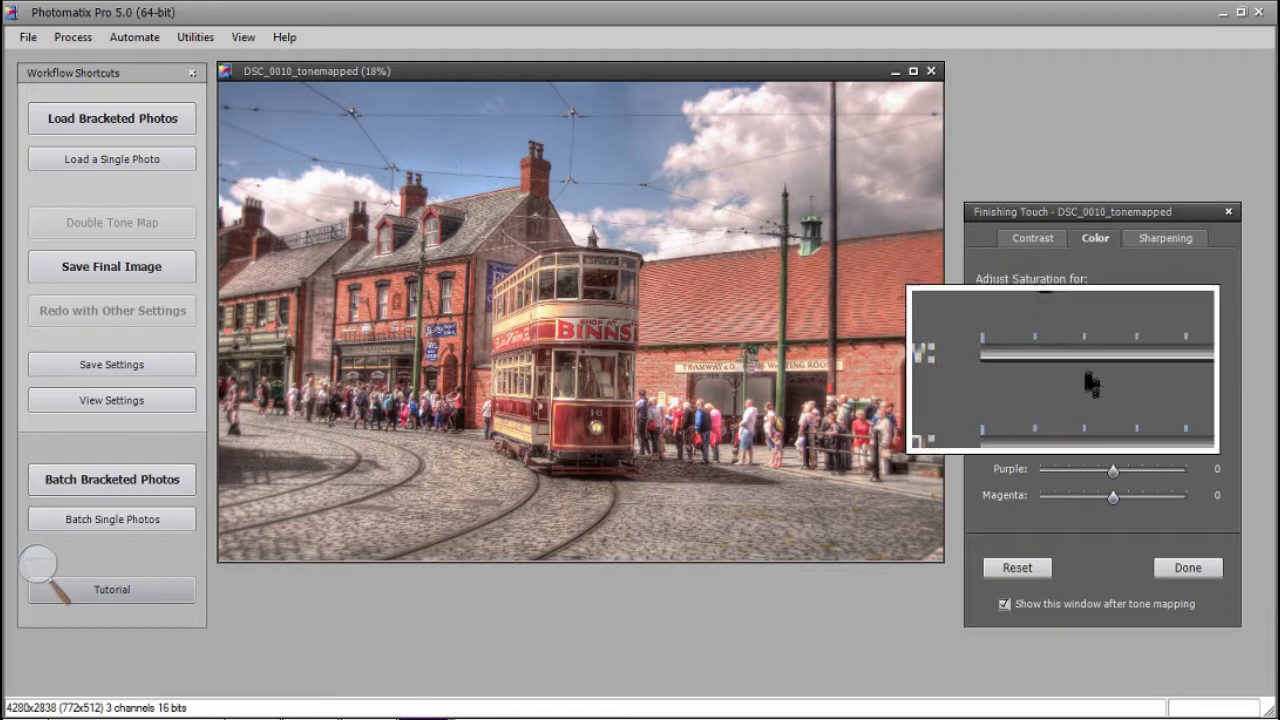
{"action": "left_click_drag", "start_coordinate": [1112, 364], "coordinate": [1152, 365]}
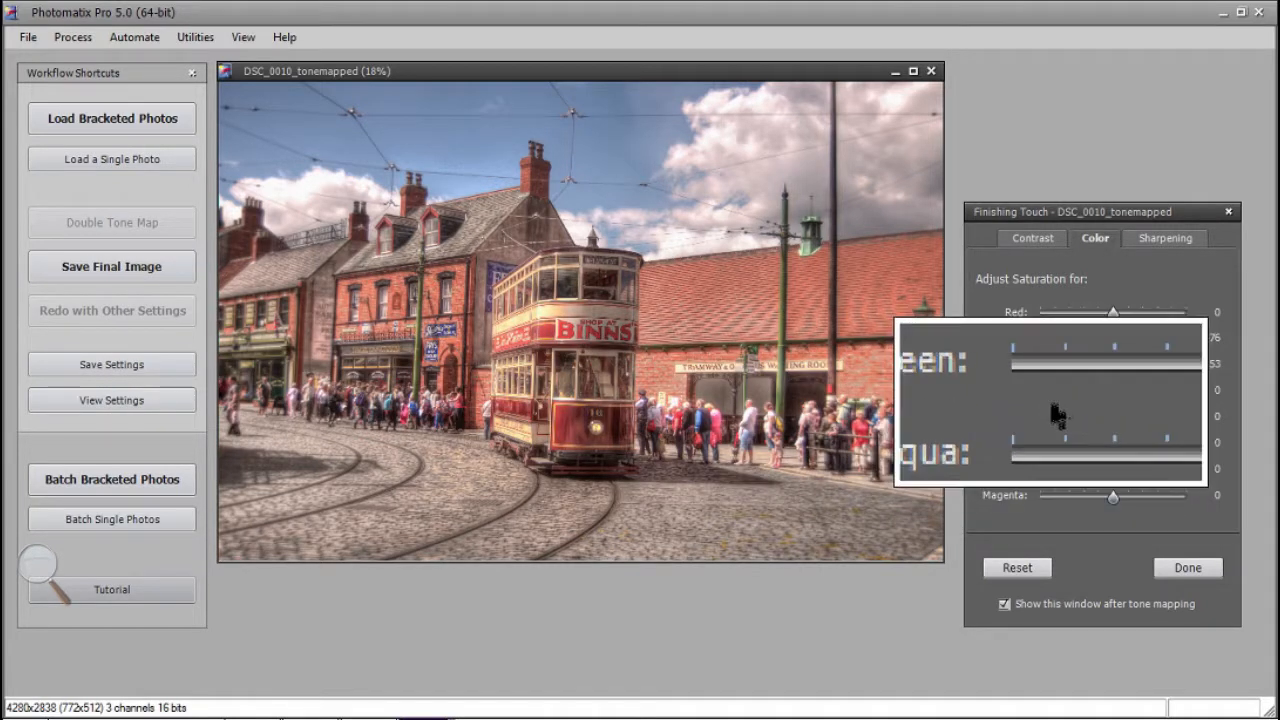
{"action": "left_click", "coordinate": [1113, 391]}
{"action": "left_click_drag", "start_coordinate": [1113, 391], "coordinate": [1168, 385]}
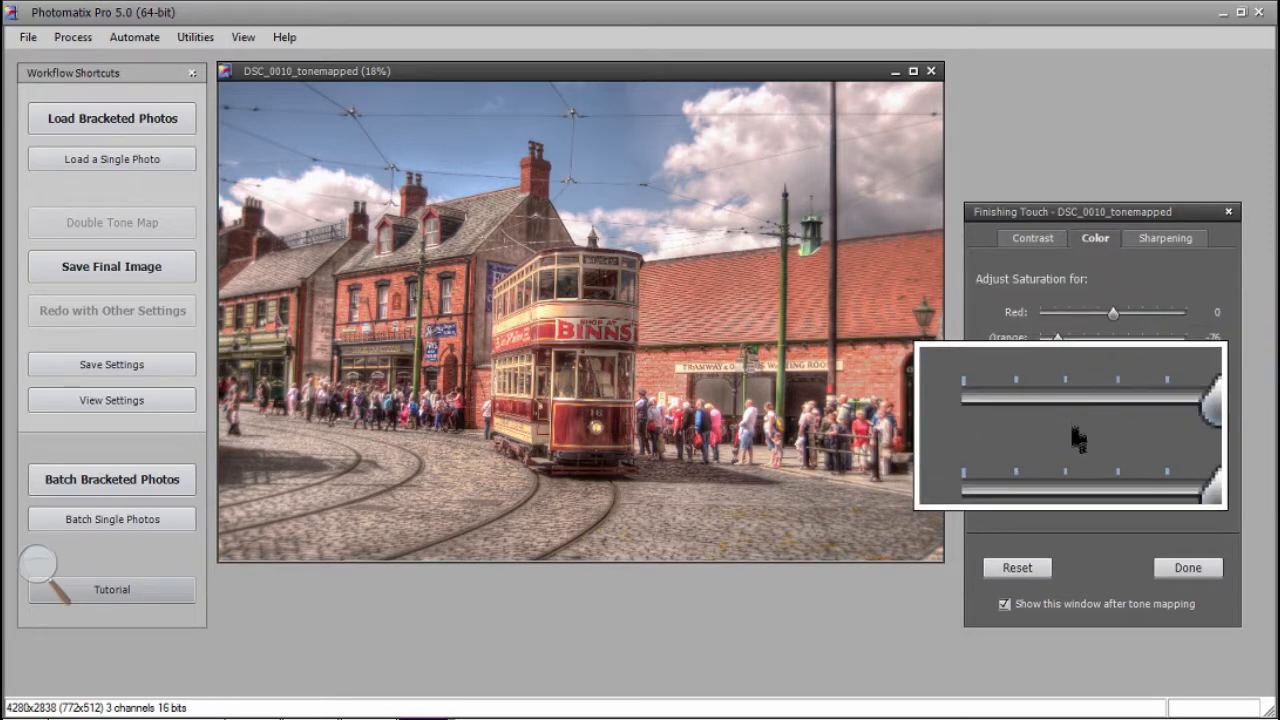
{"action": "left_click", "coordinate": [1113, 420]}
{"action": "left_click_drag", "start_coordinate": [1113, 420], "coordinate": [1157, 417]}
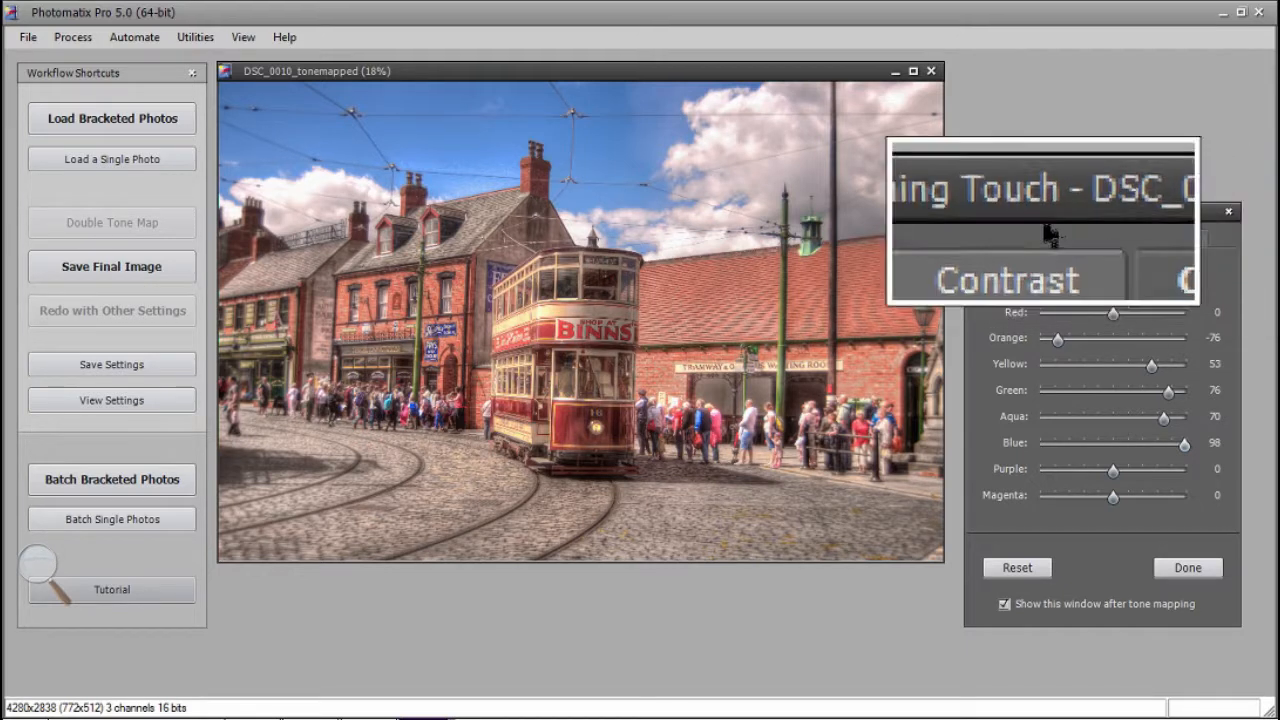
Step: Apply Mild Sharpening to the tone-mapped image and finish the Finishing Touch adjustments
{"action": "left_click", "coordinate": [1041, 238]}
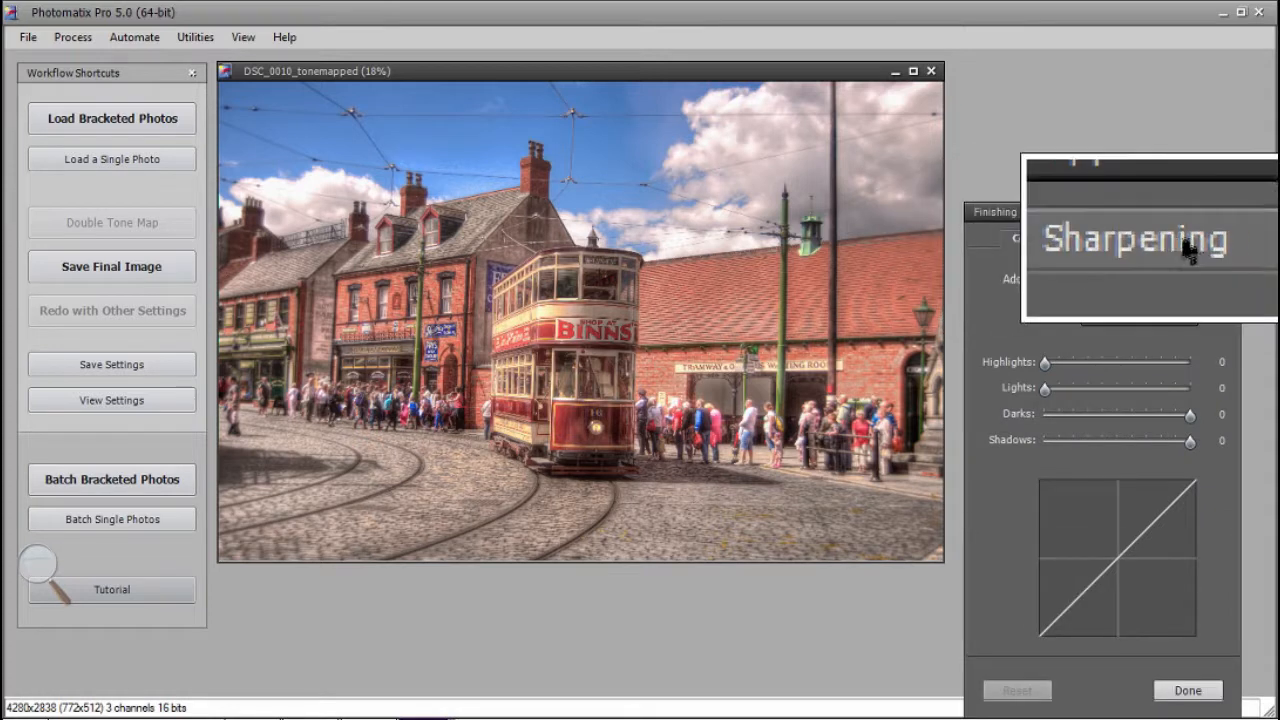
{"action": "left_click", "coordinate": [1178, 240]}
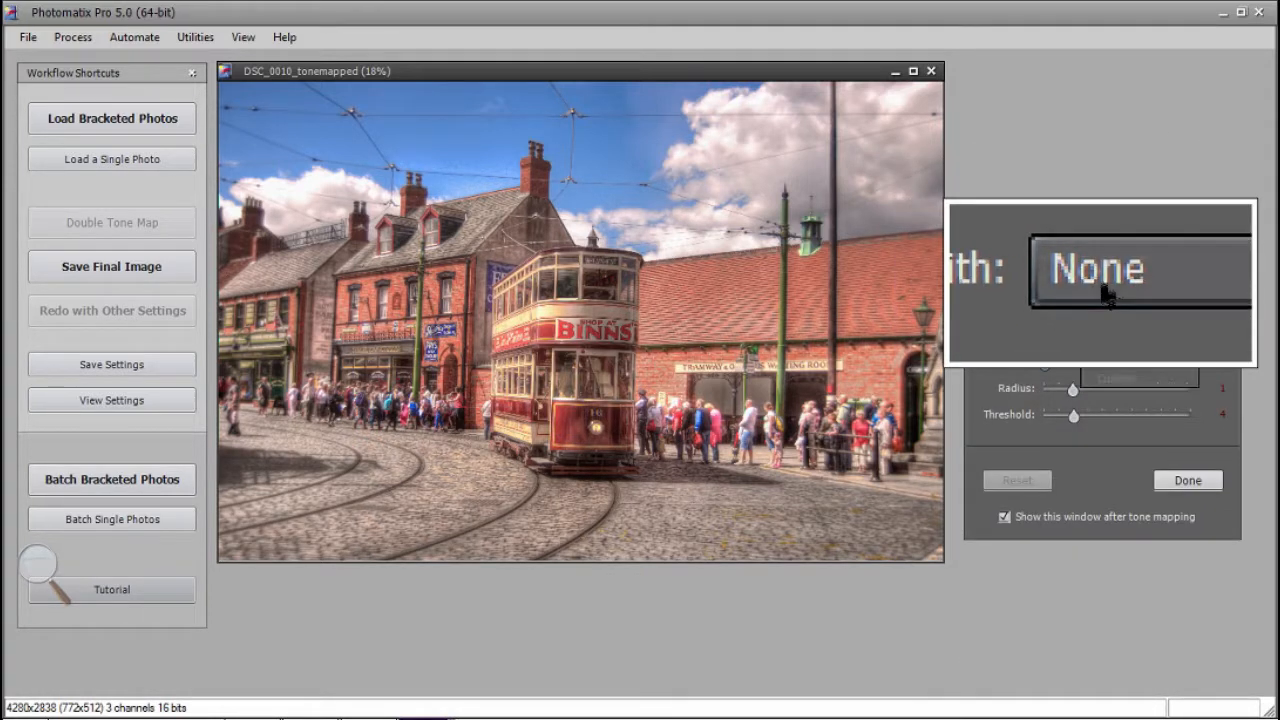
{"action": "left_click", "coordinate": [1108, 292]}
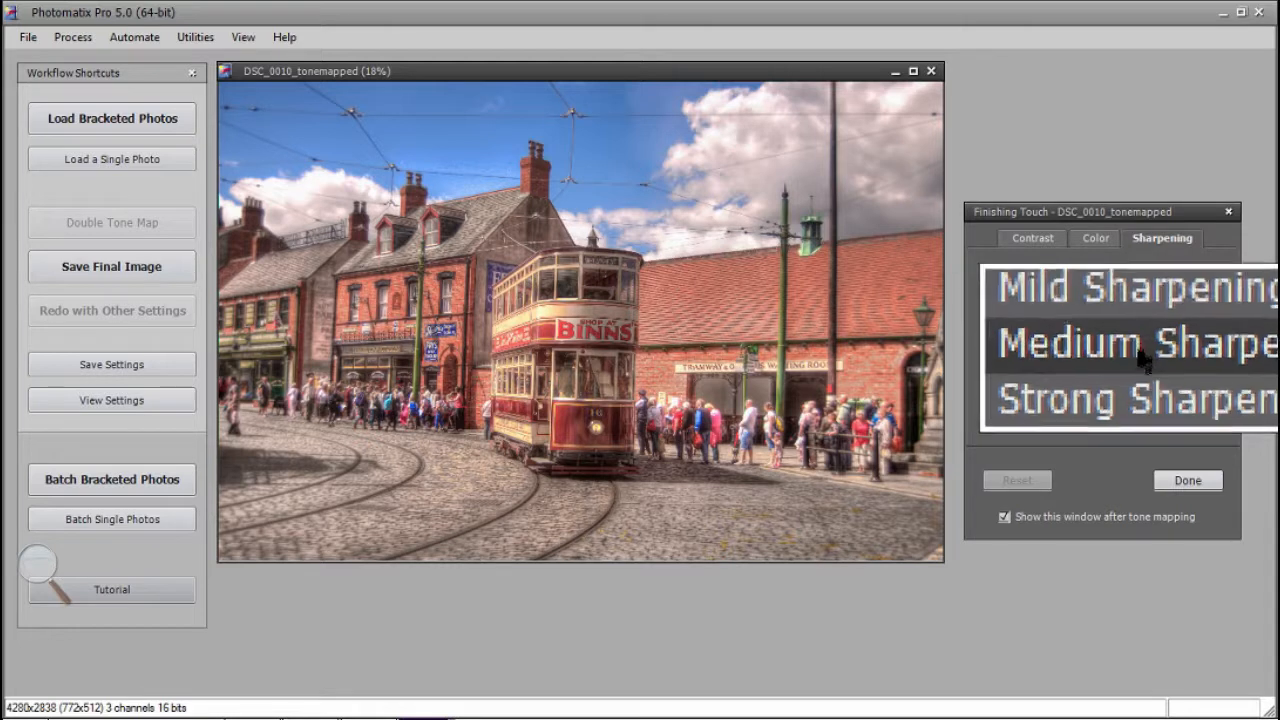
{"action": "left_click", "coordinate": [1150, 340]}
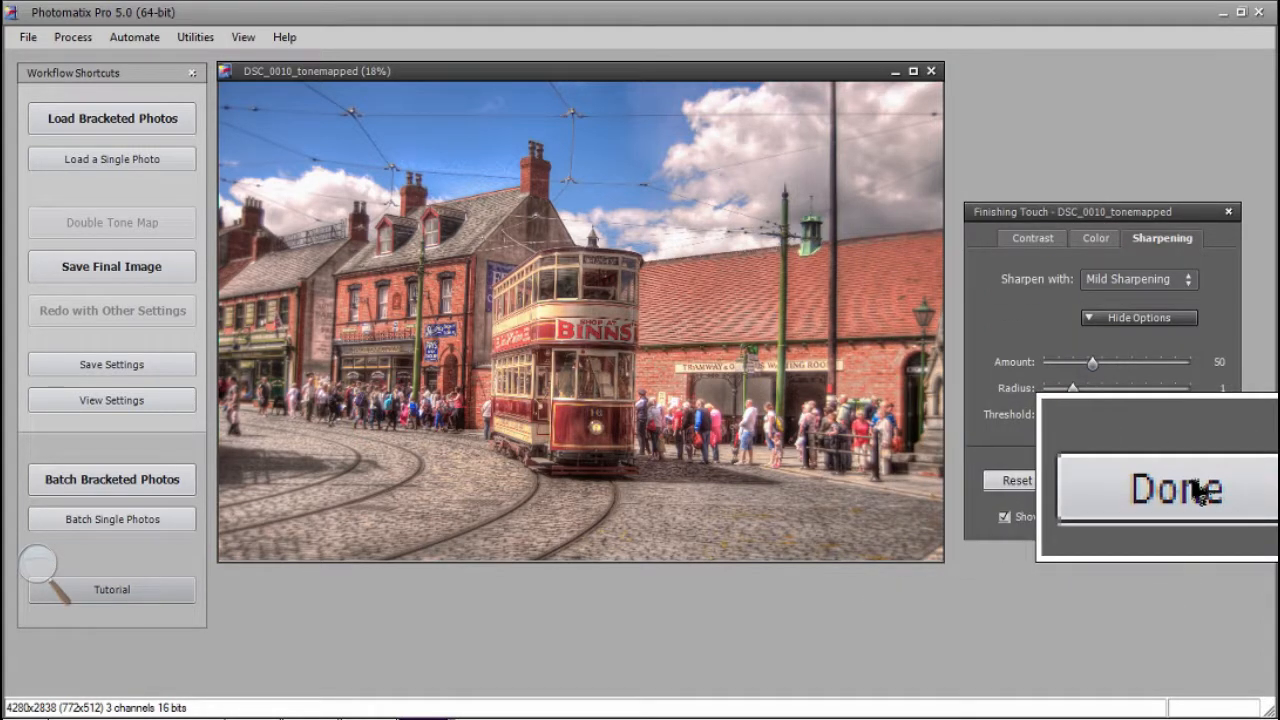
{"action": "left_click", "coordinate": [1200, 485]}
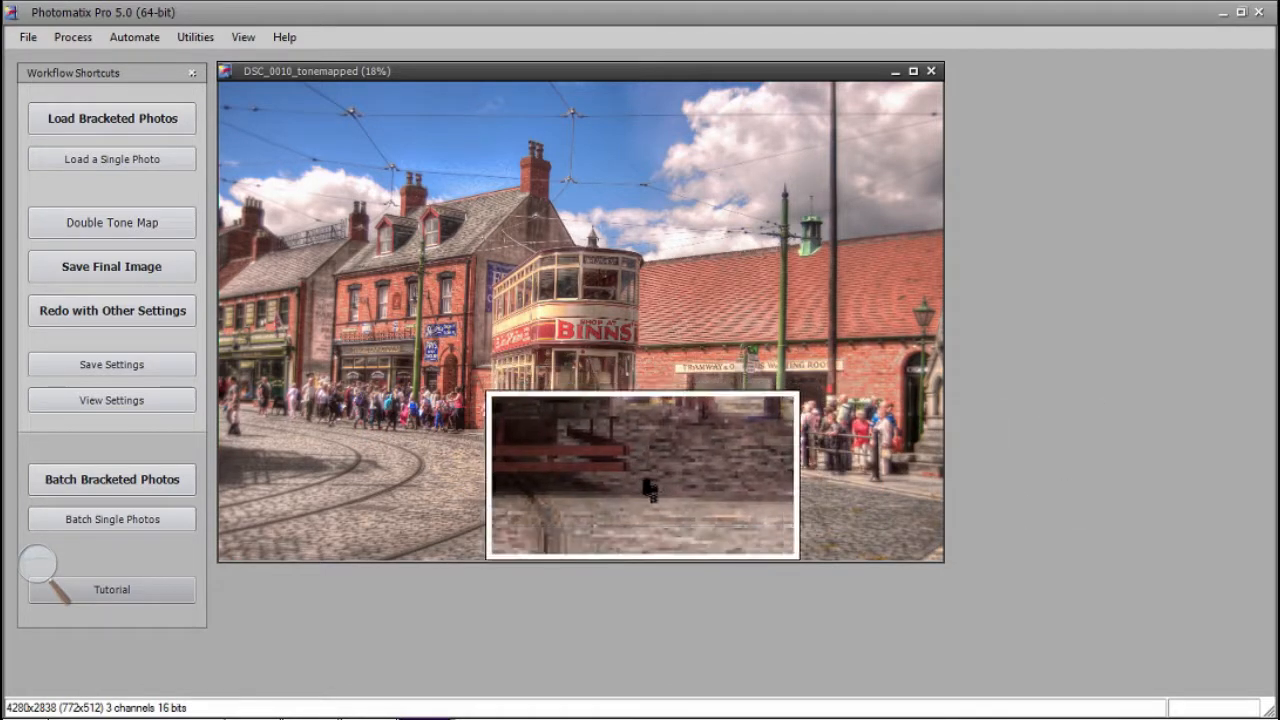
Step: Save the final image to the Desktop as a JPEG named tram
{"action": "left_click", "coordinate": [97, 288]}
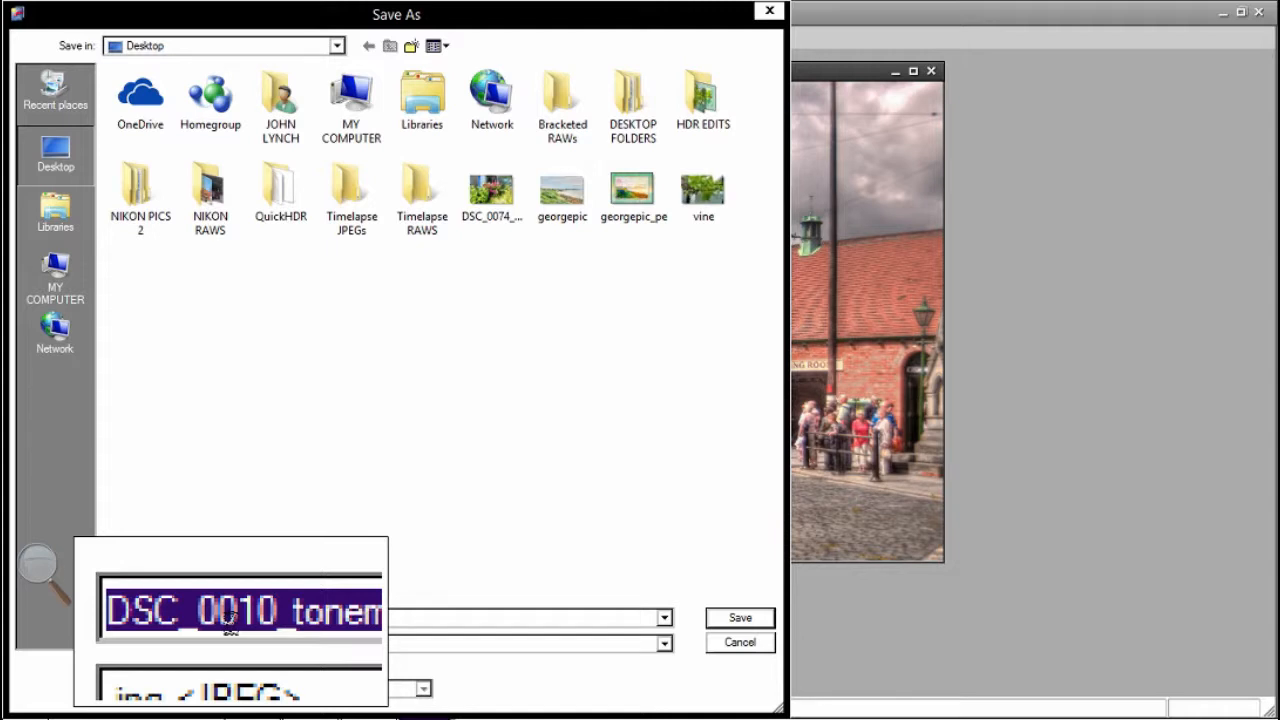
{"action": "type", "text": "tr"}
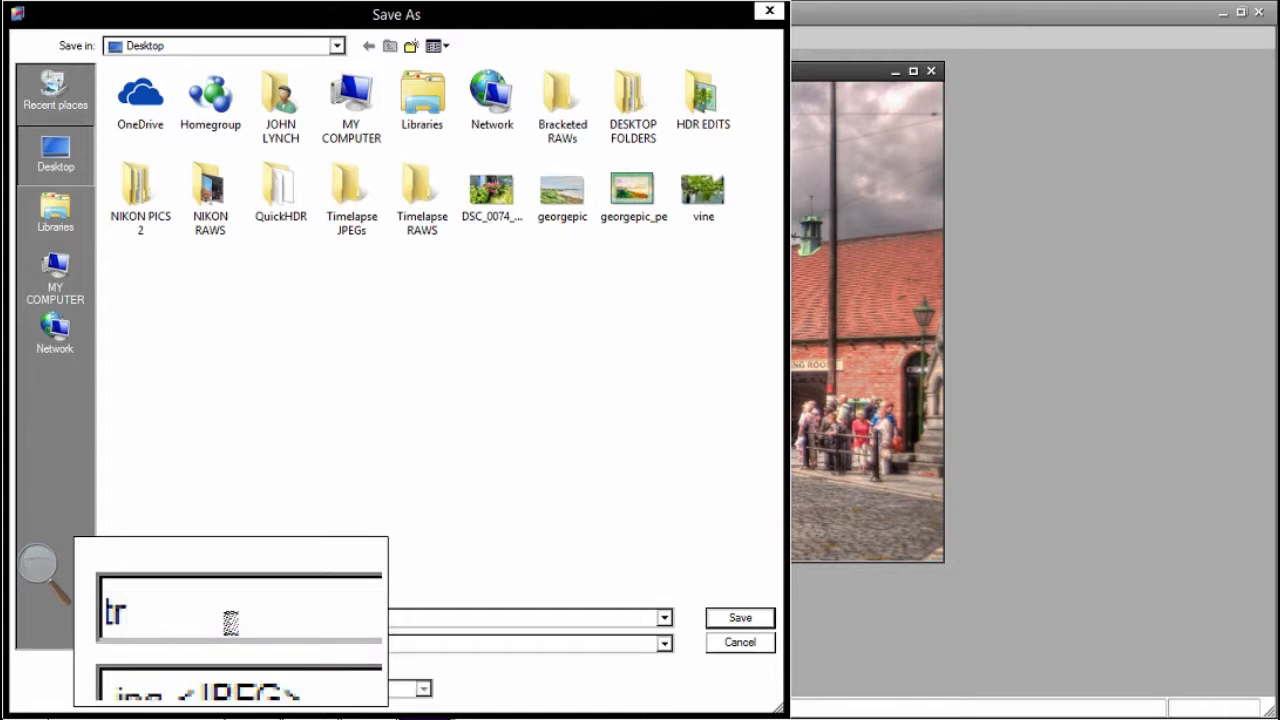
{"action": "type", "text": "am"}
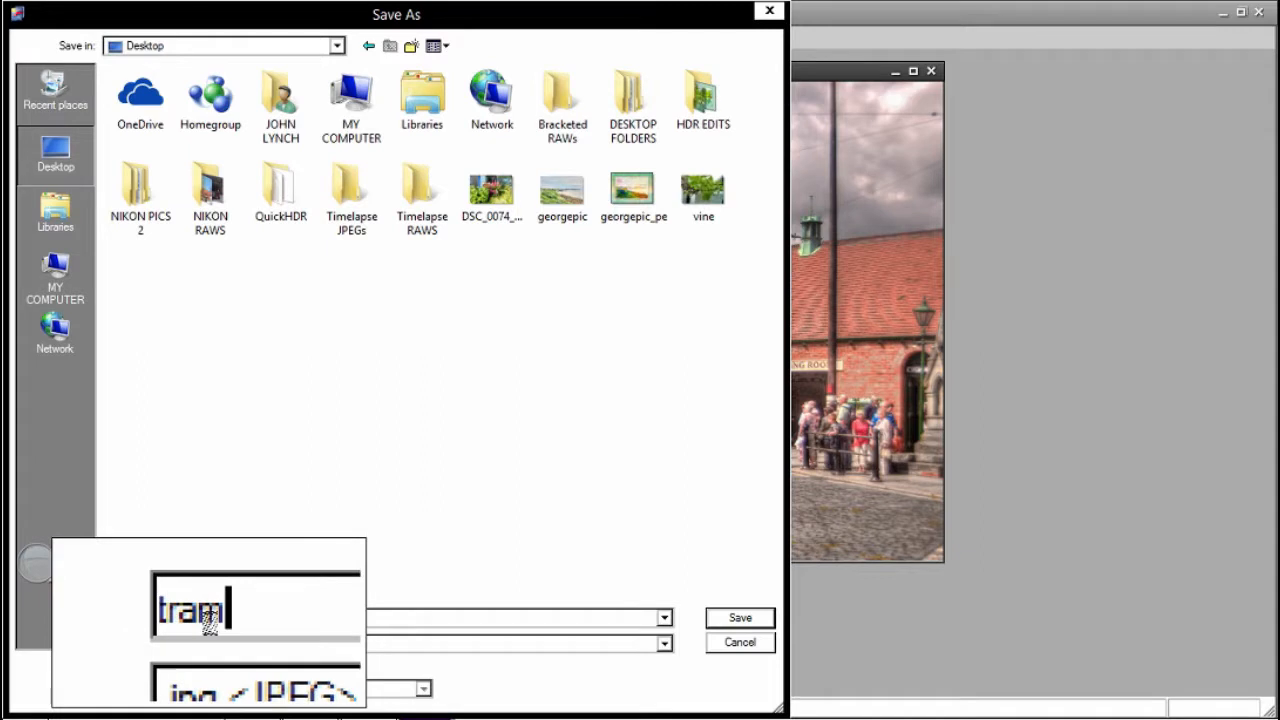
{"action": "left_click", "coordinate": [730, 620]}
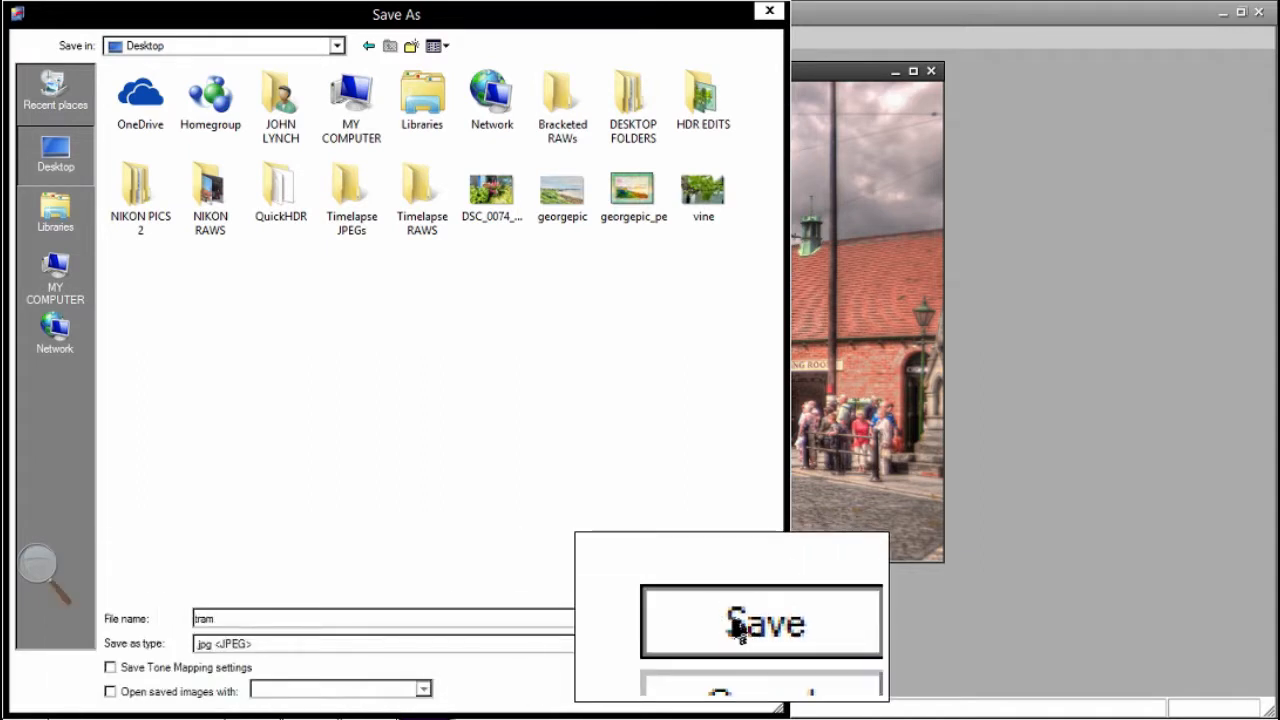